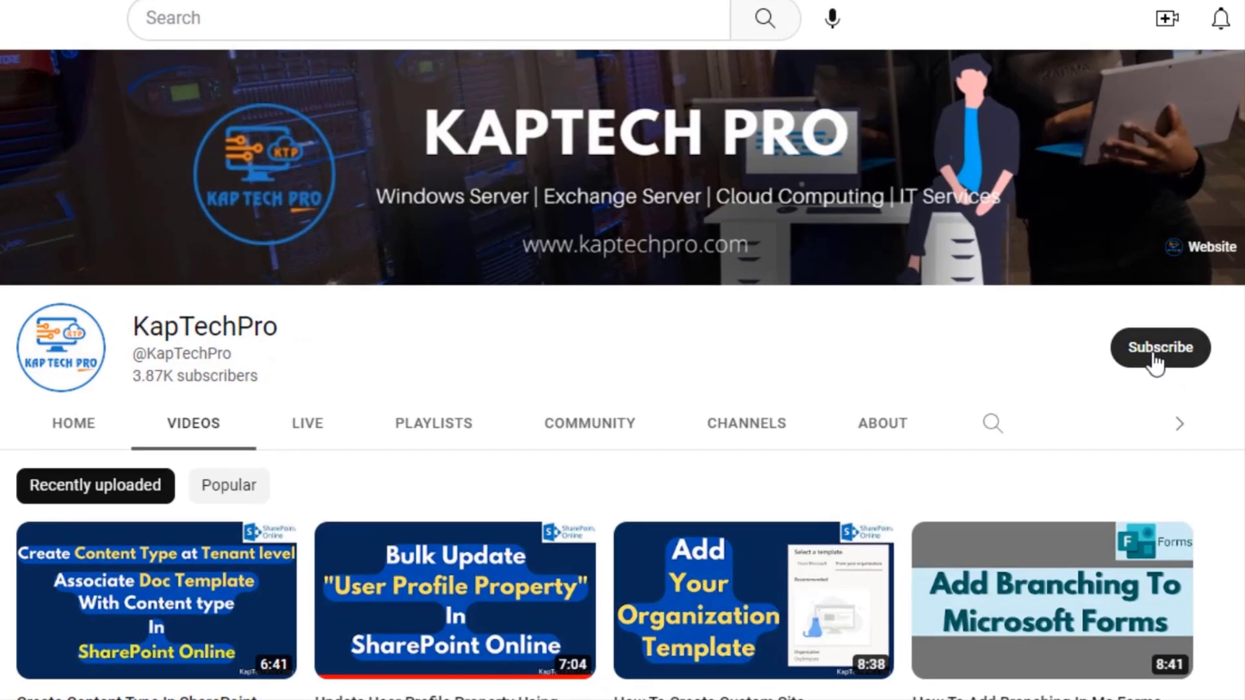
- Subscribe to KapTechPro on YouTube with notifications set to All
left_click(1159, 362)
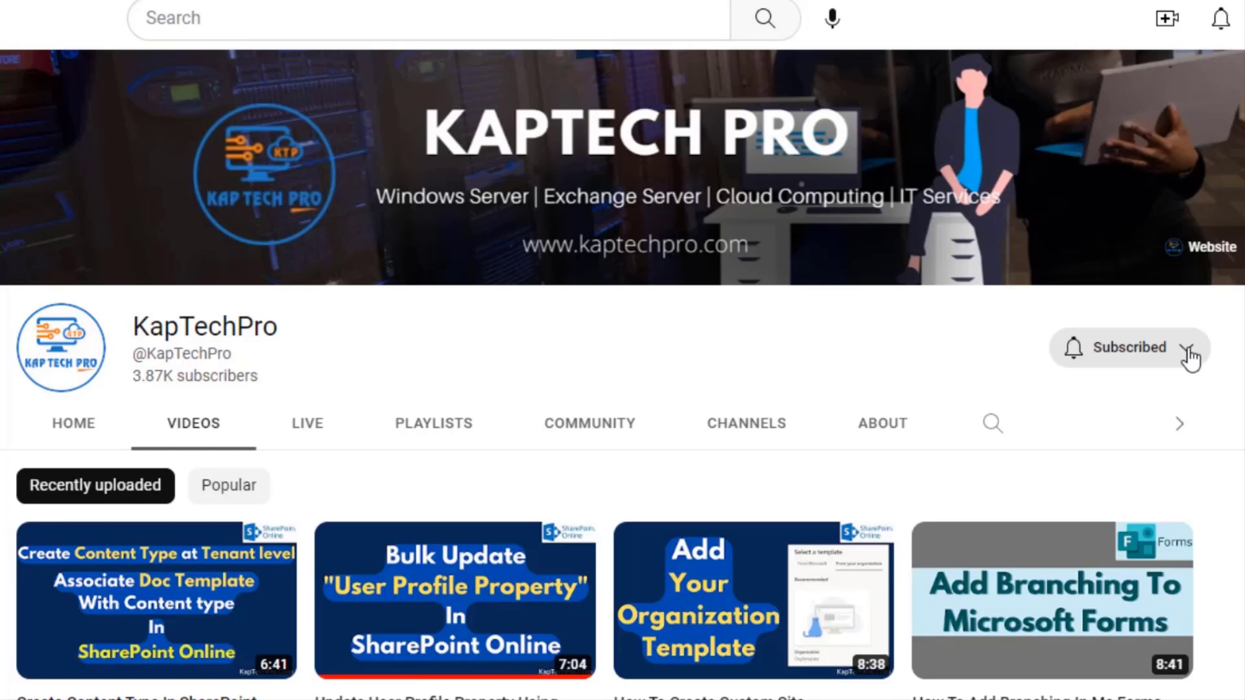
left_click(1186, 353)
left_click(1131, 402)
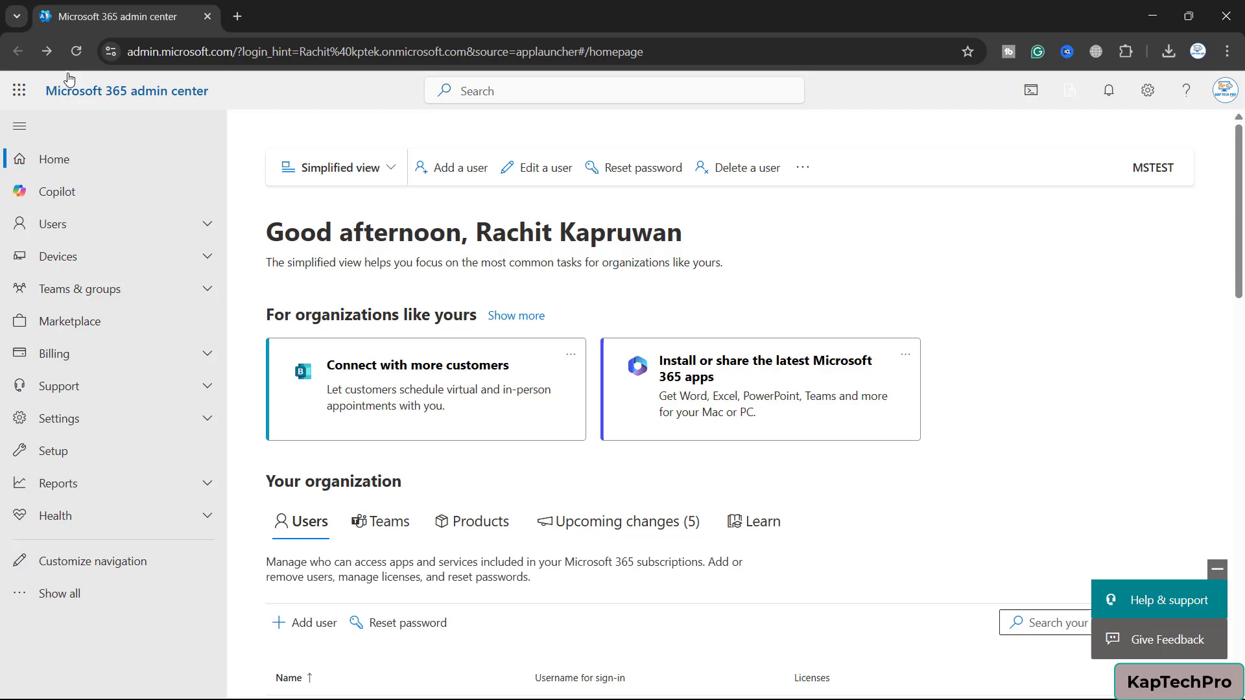
- Launch SharePoint, then Outlook, each in its own tab from the admin center app launcher
left_click(23, 91)
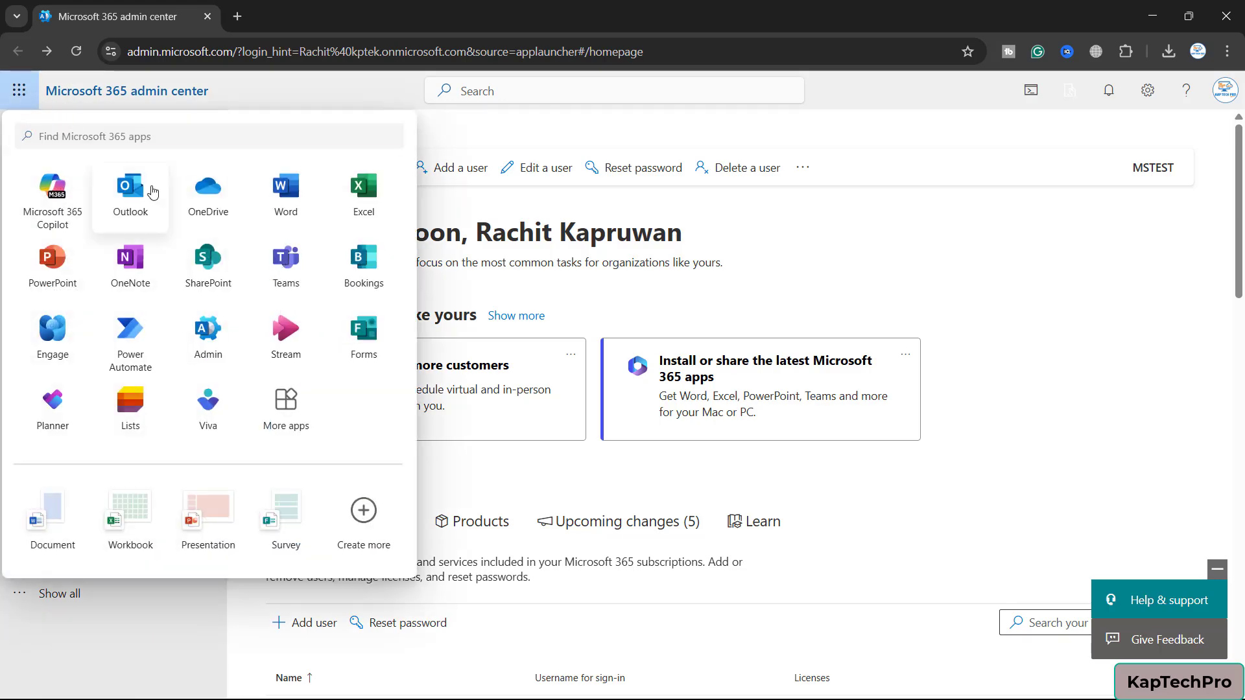
left_click(232, 262)
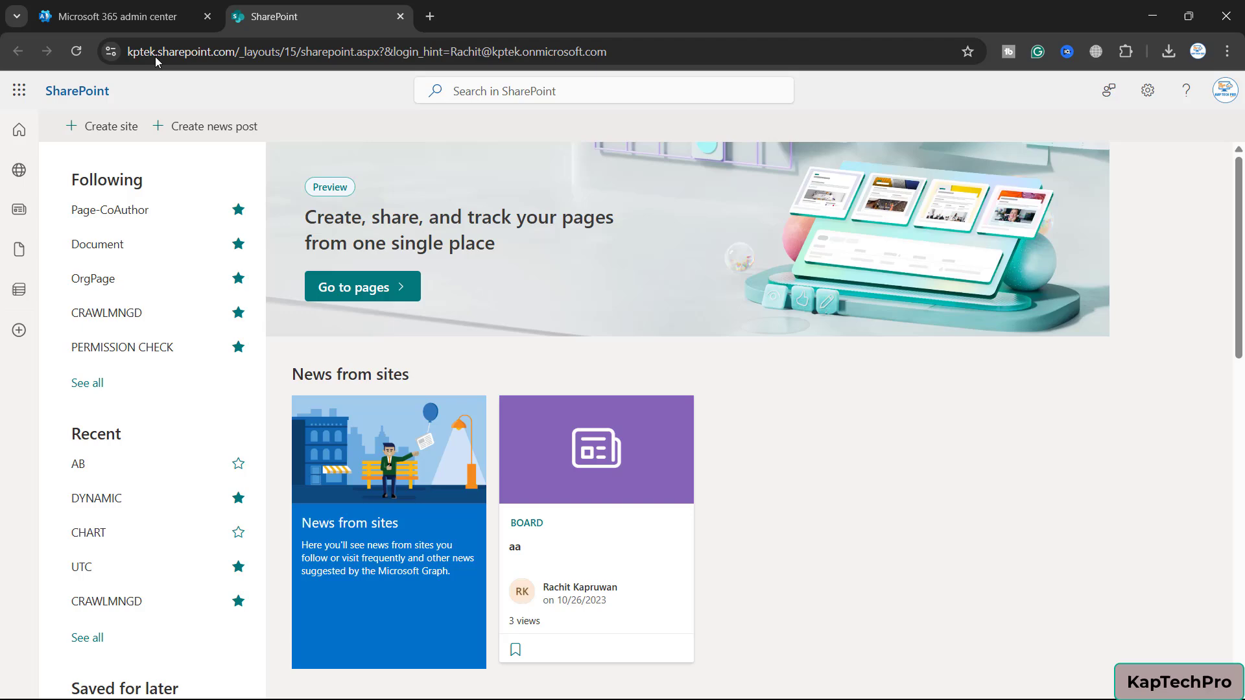
left_click(42, 19)
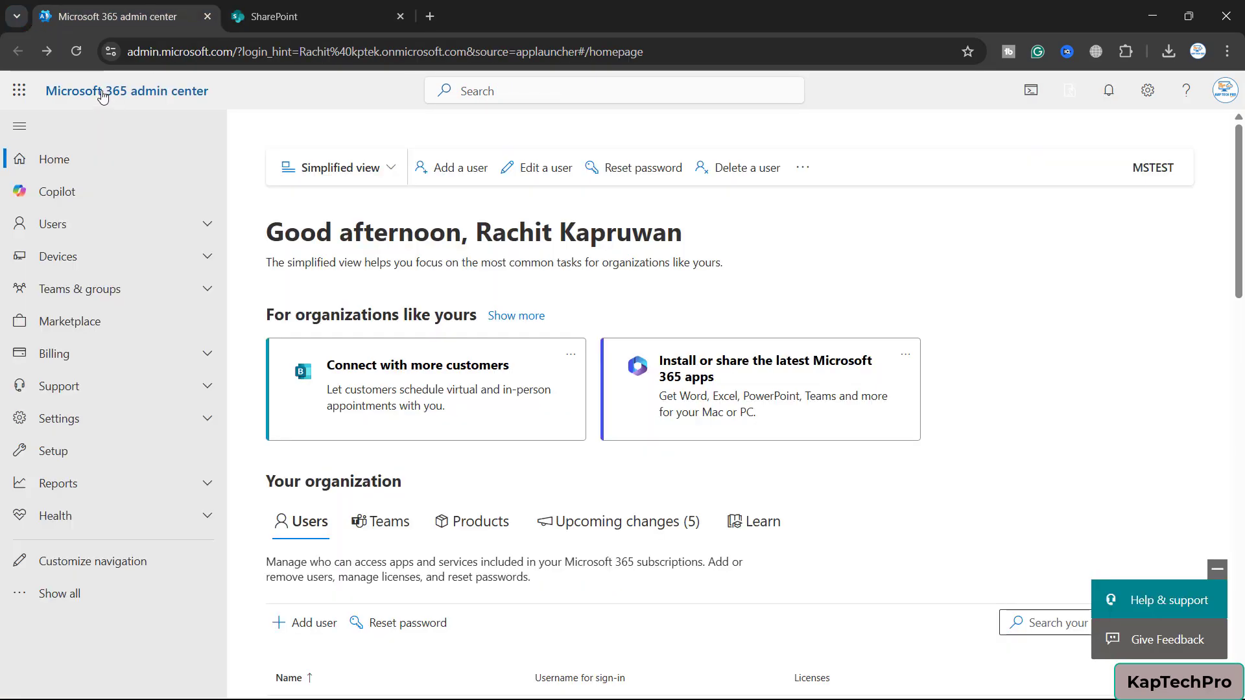
left_click(19, 90)
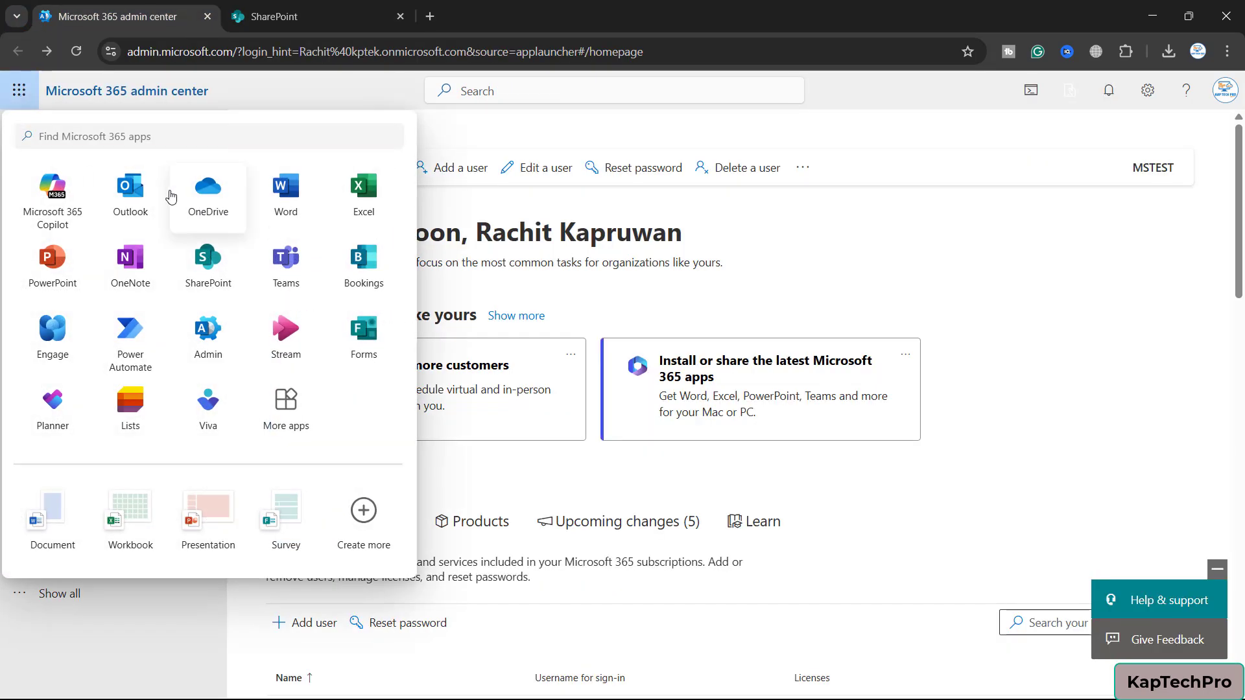
left_click(130, 189)
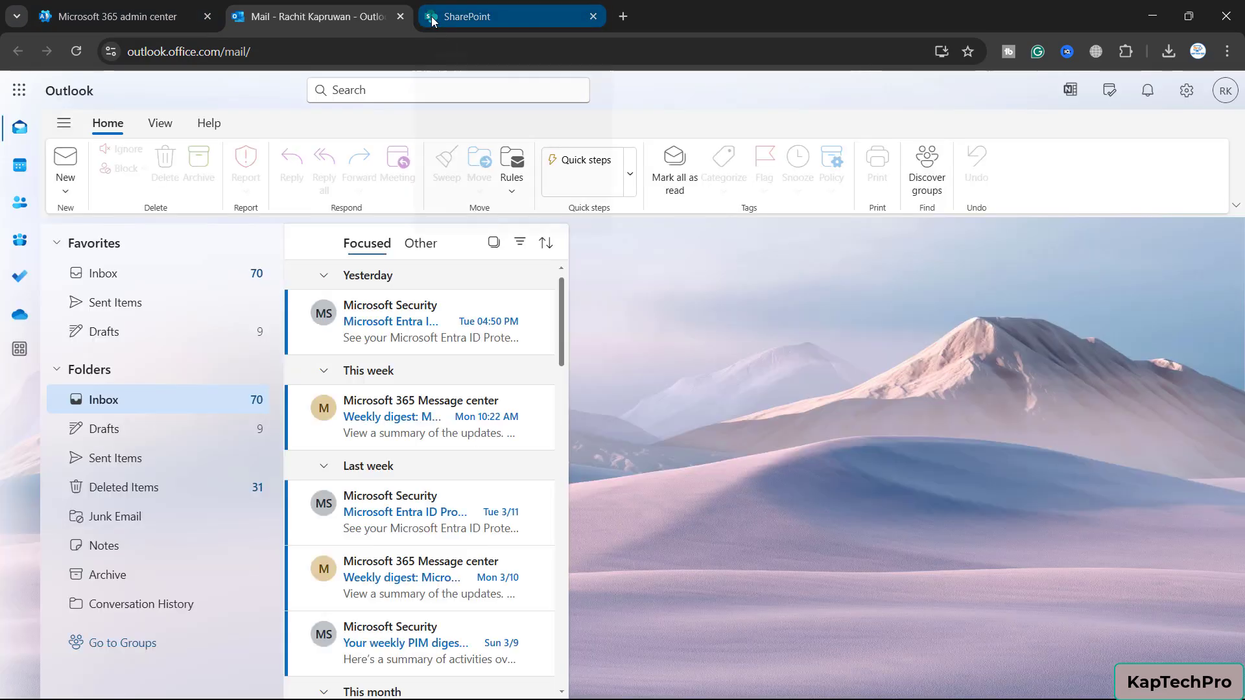
- Compare SharePoint's and Outlook's recent-search dropdowns, then dismiss SharePoint's suggestions
left_click(431, 17)
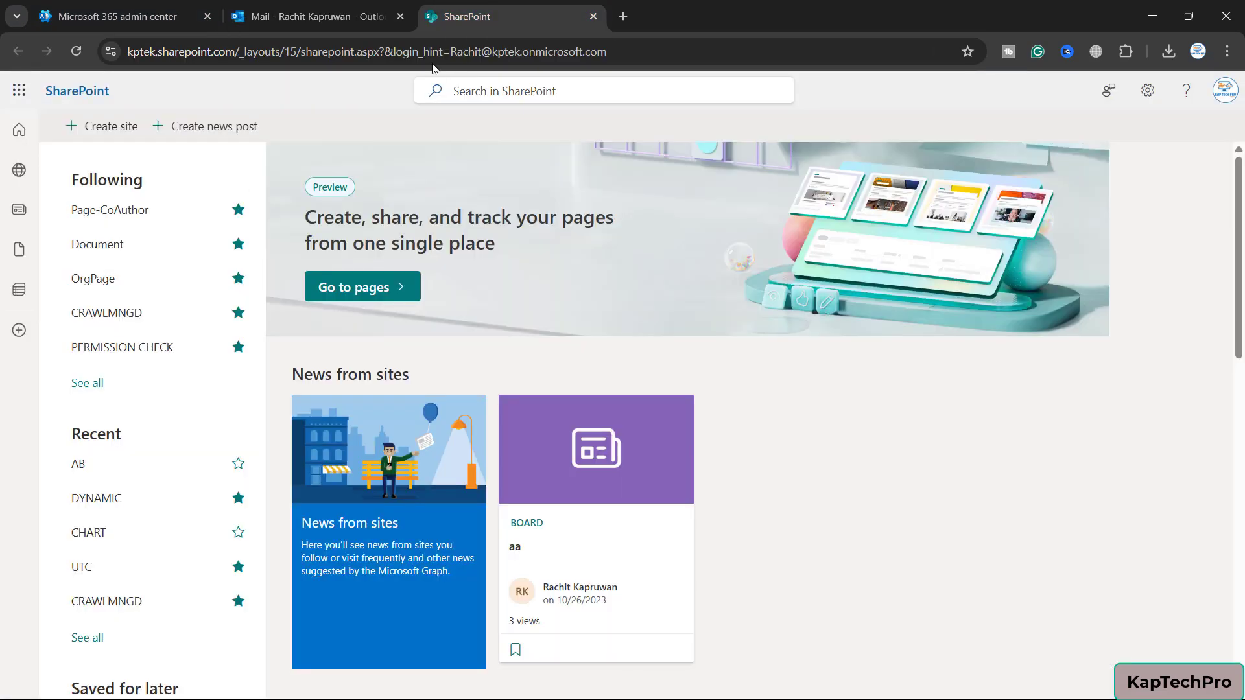
left_click(466, 91)
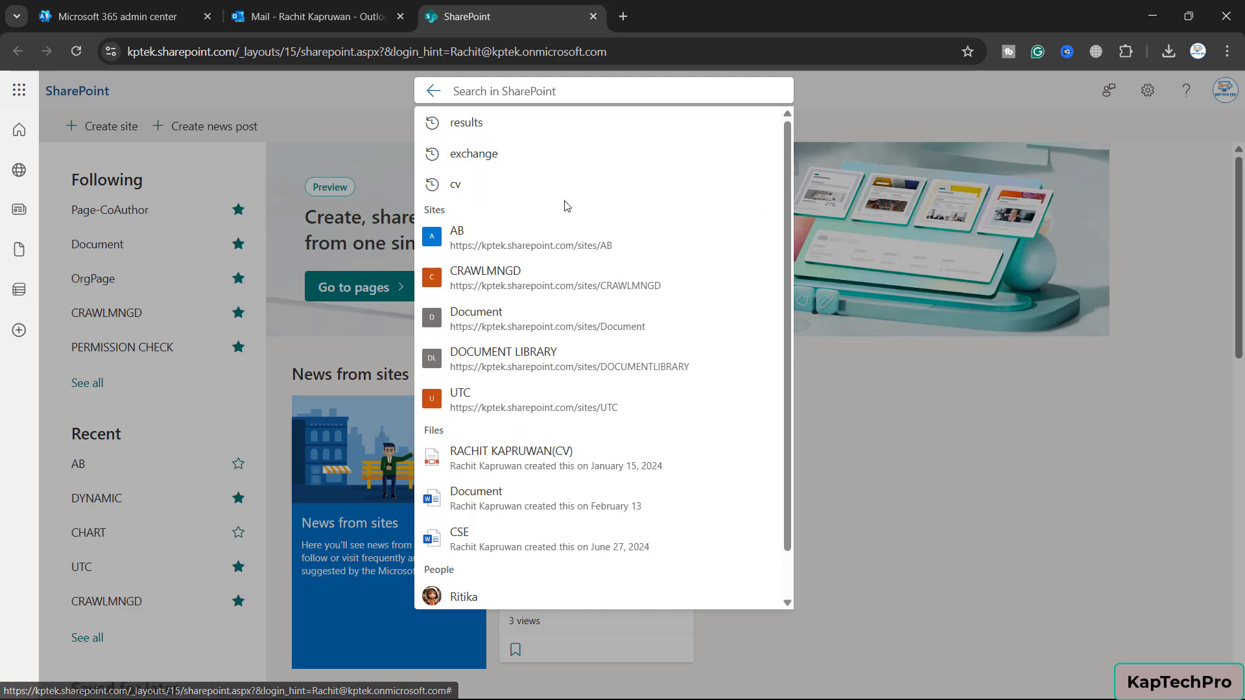
scroll(569, 239, "down", 1)
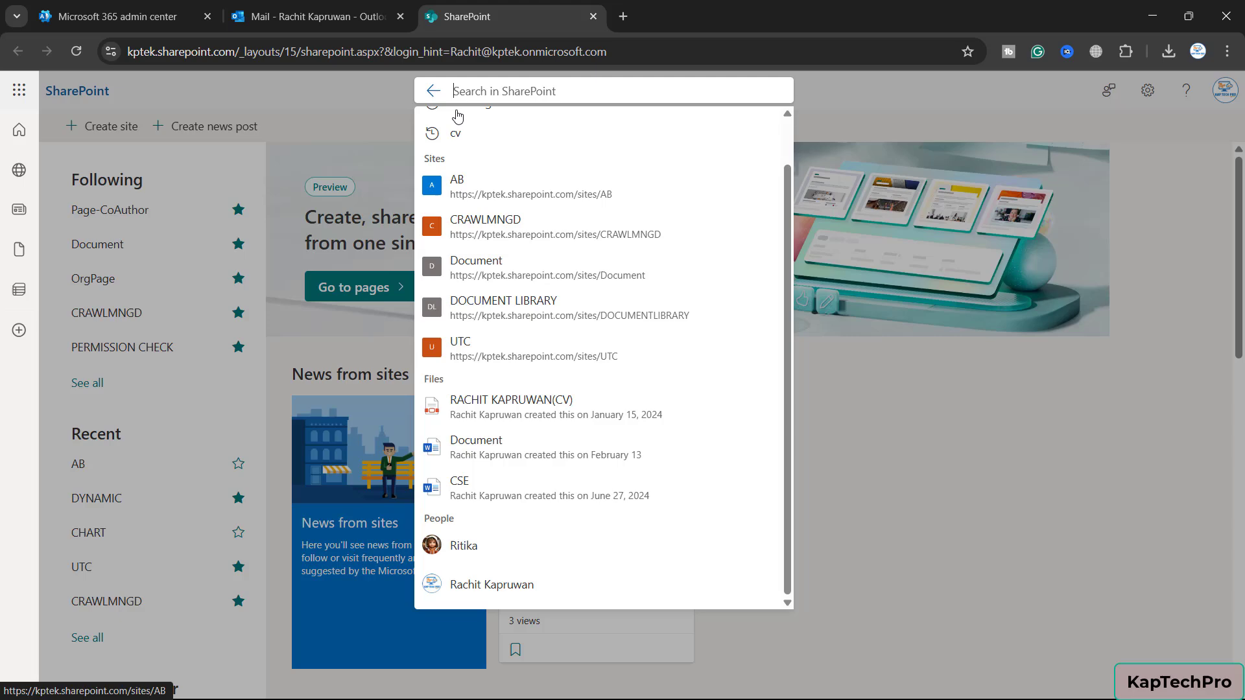
left_click(353, 16)
mouse_move(448, 90)
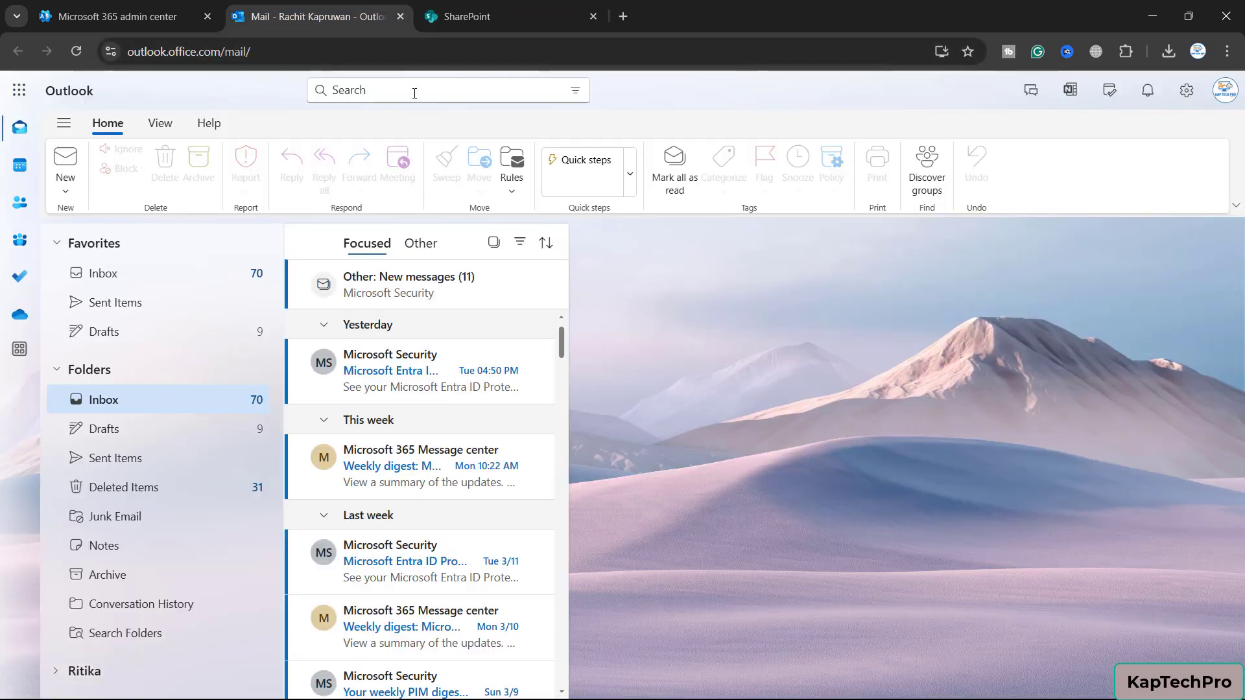
left_click(414, 93)
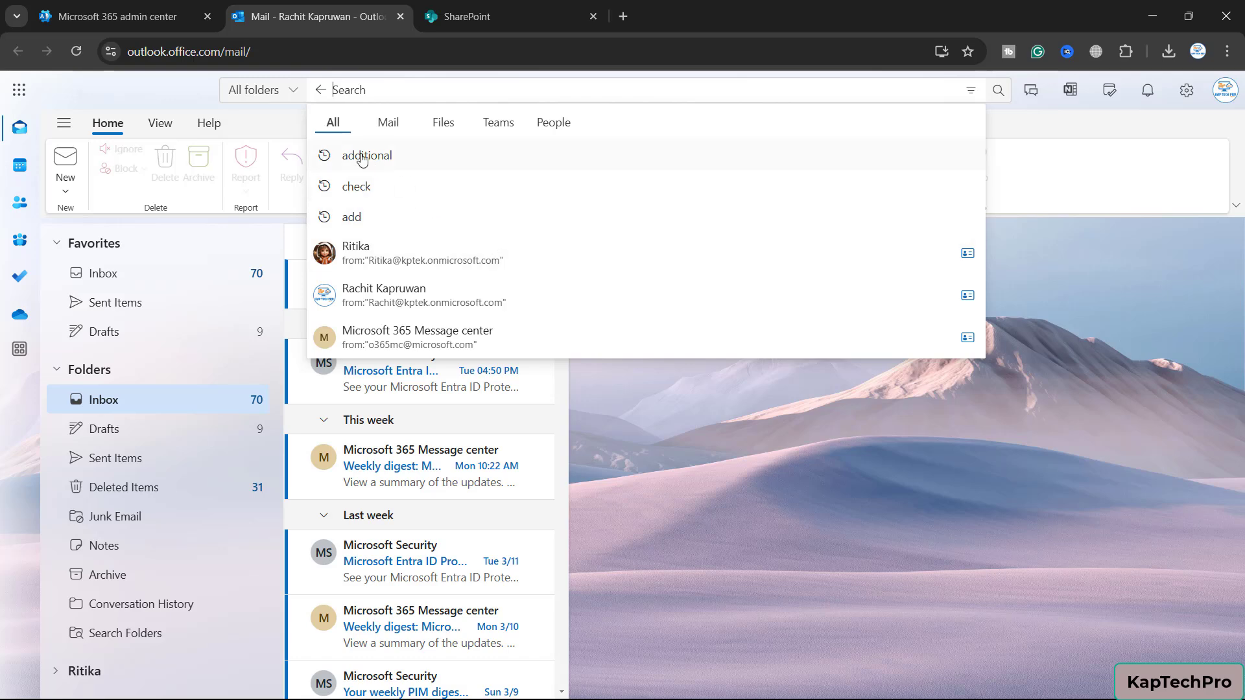
left_click(445, 20)
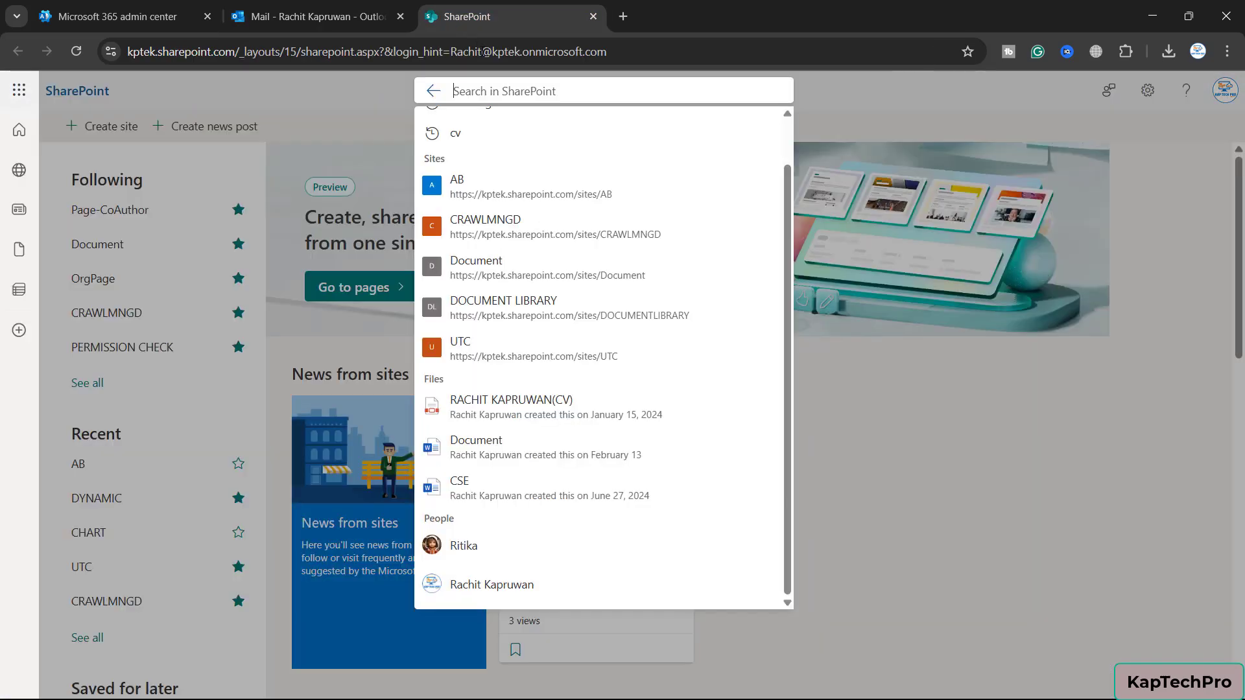
scroll(590, 170, "up", 2)
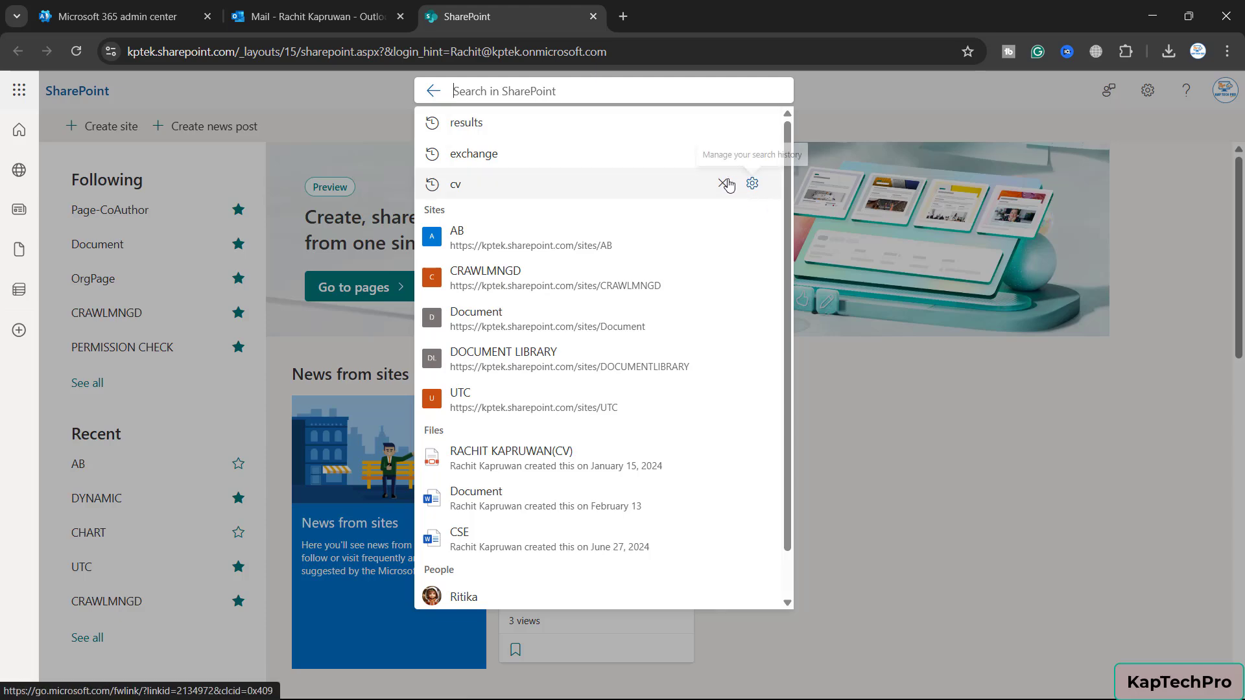
left_click(327, 16)
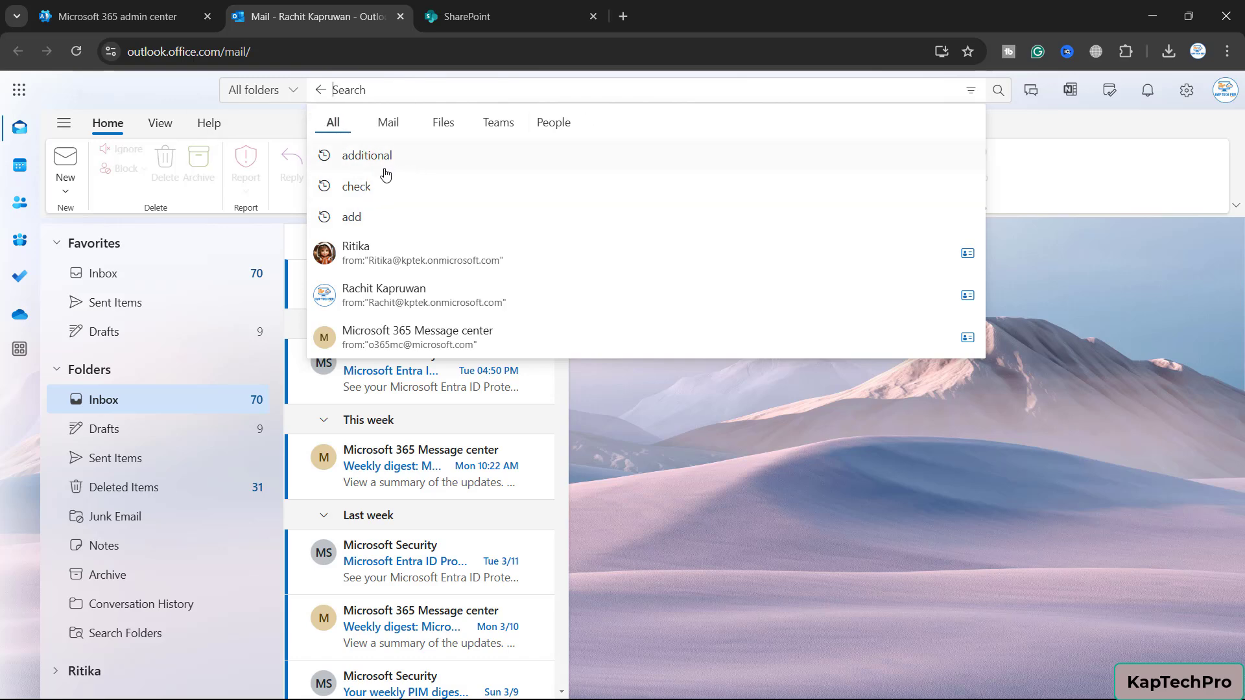
left_click(467, 16)
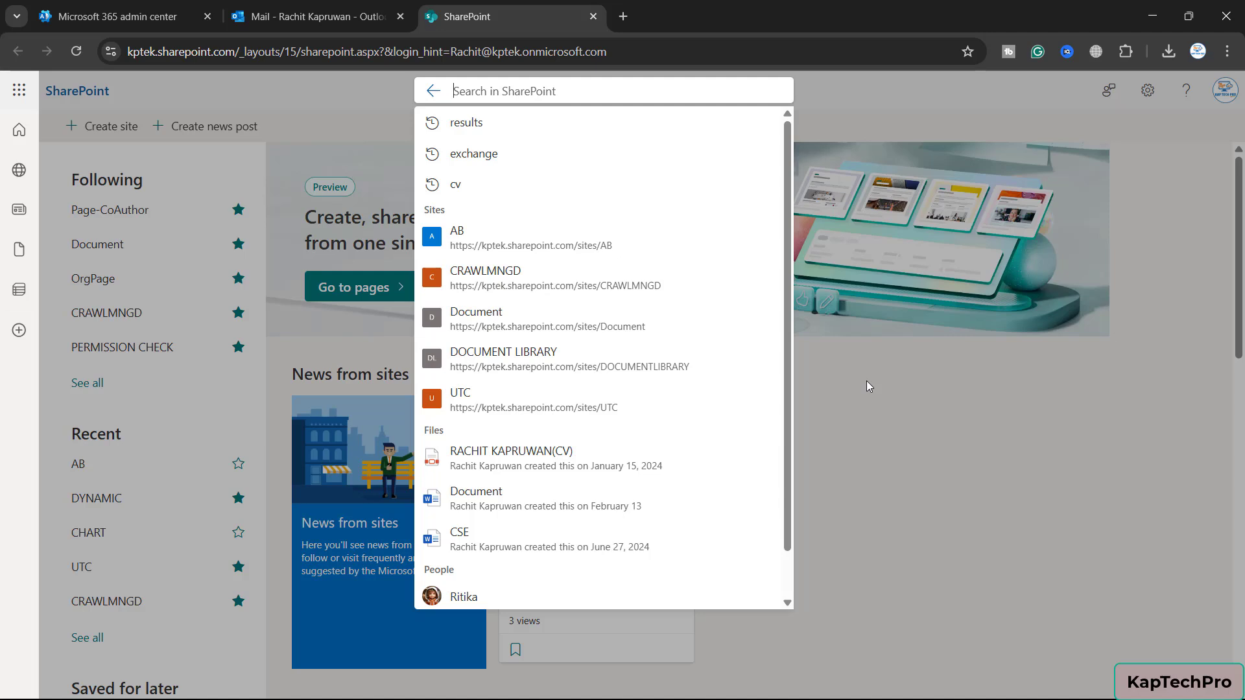
left_click(867, 382)
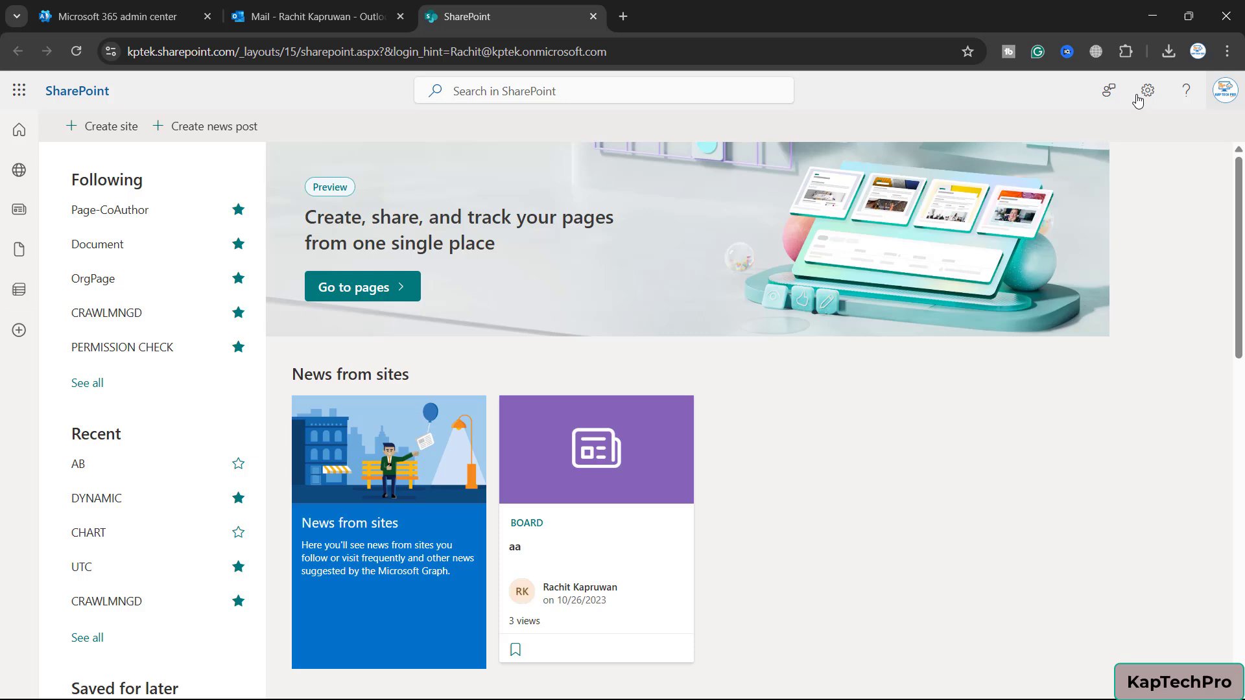
- Go to My Account Settings & Privacy, Privacy tab, and expand Microsoft Search History
left_click(1222, 98)
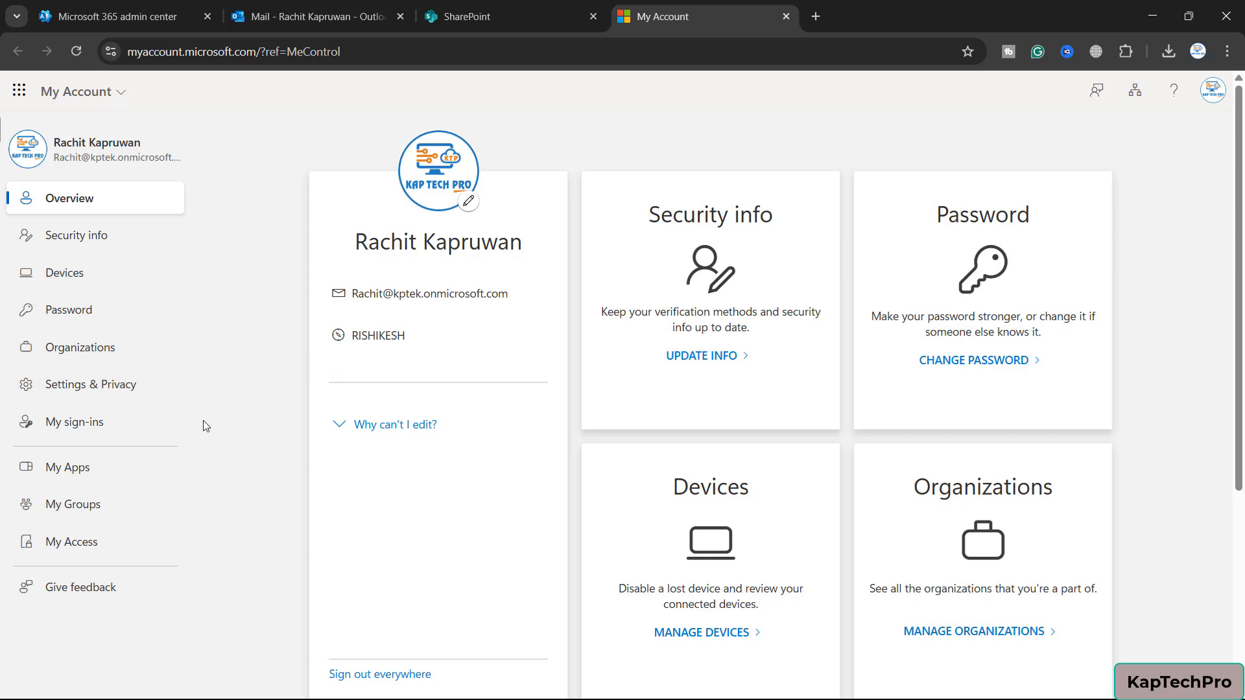
left_click(135, 392)
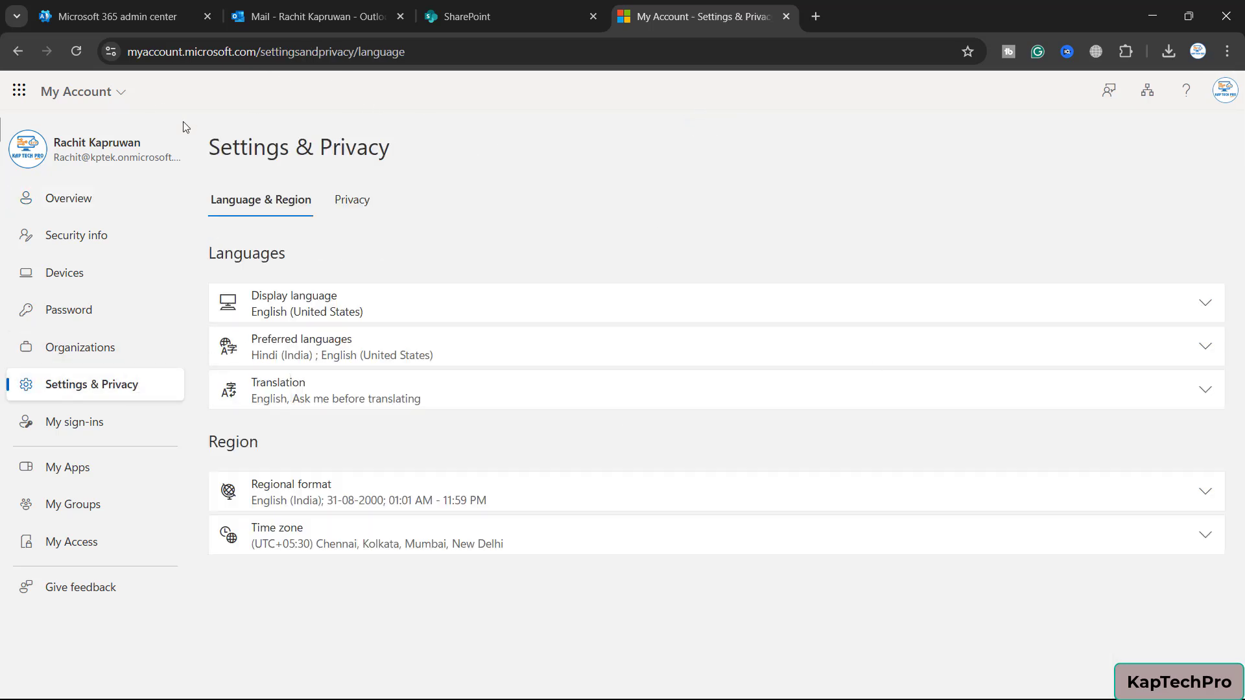
left_click(344, 207)
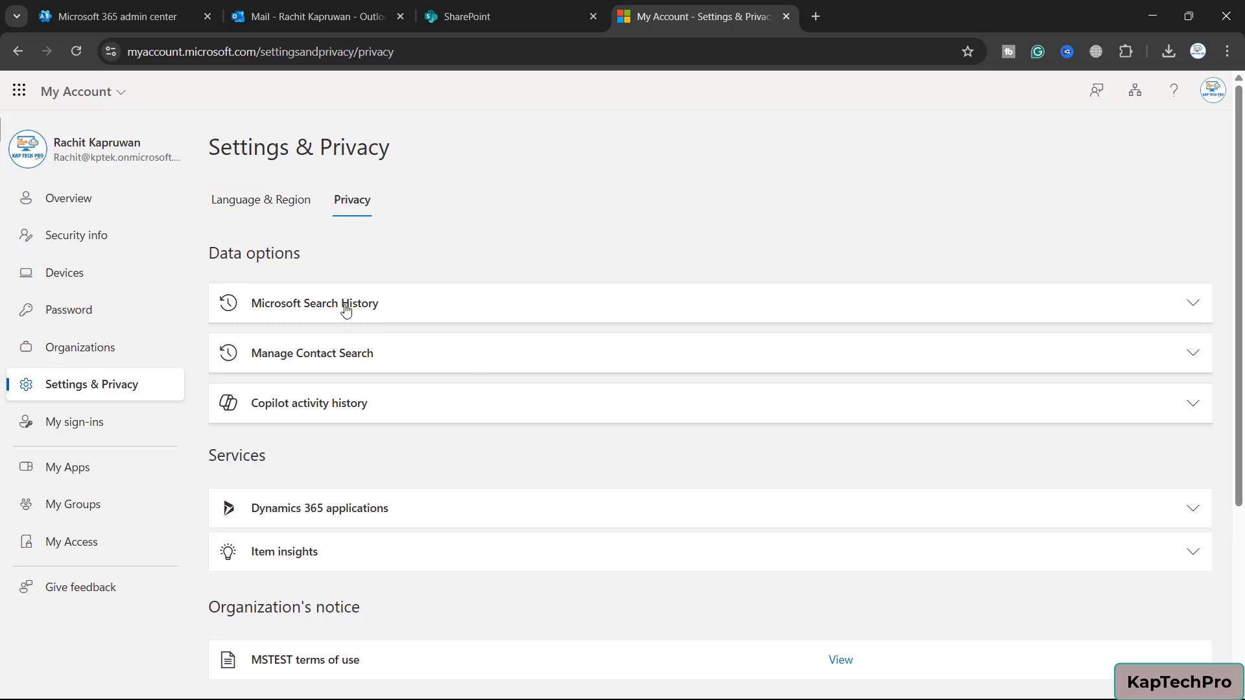
left_click(396, 310)
- Download the Outlook and SharePoint/Office.com search history as a CSV file
scroll(398, 321, "down", 1)
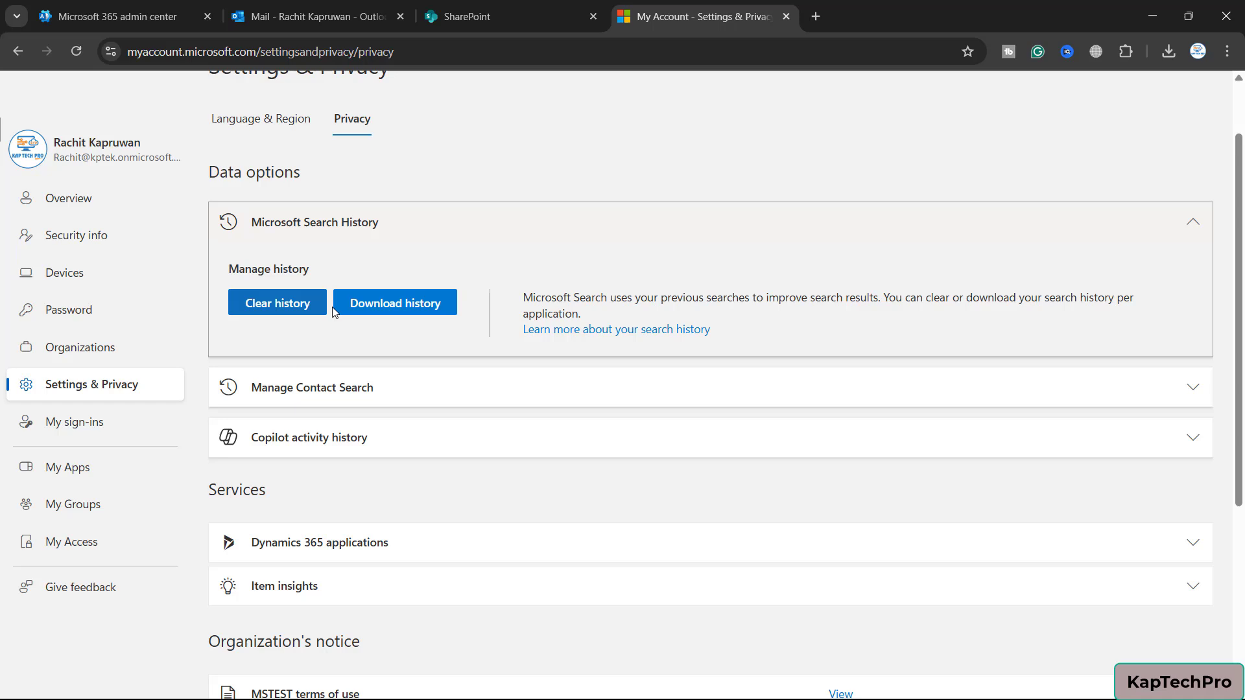
left_click(381, 310)
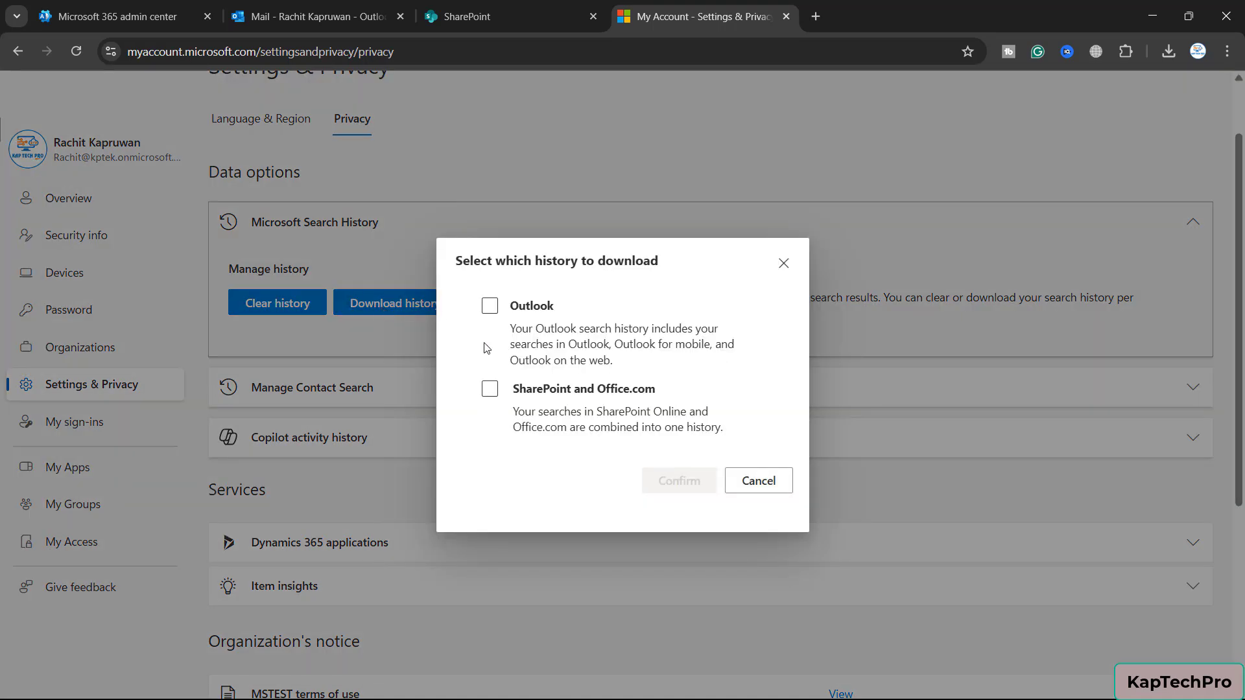
left_click(485, 308)
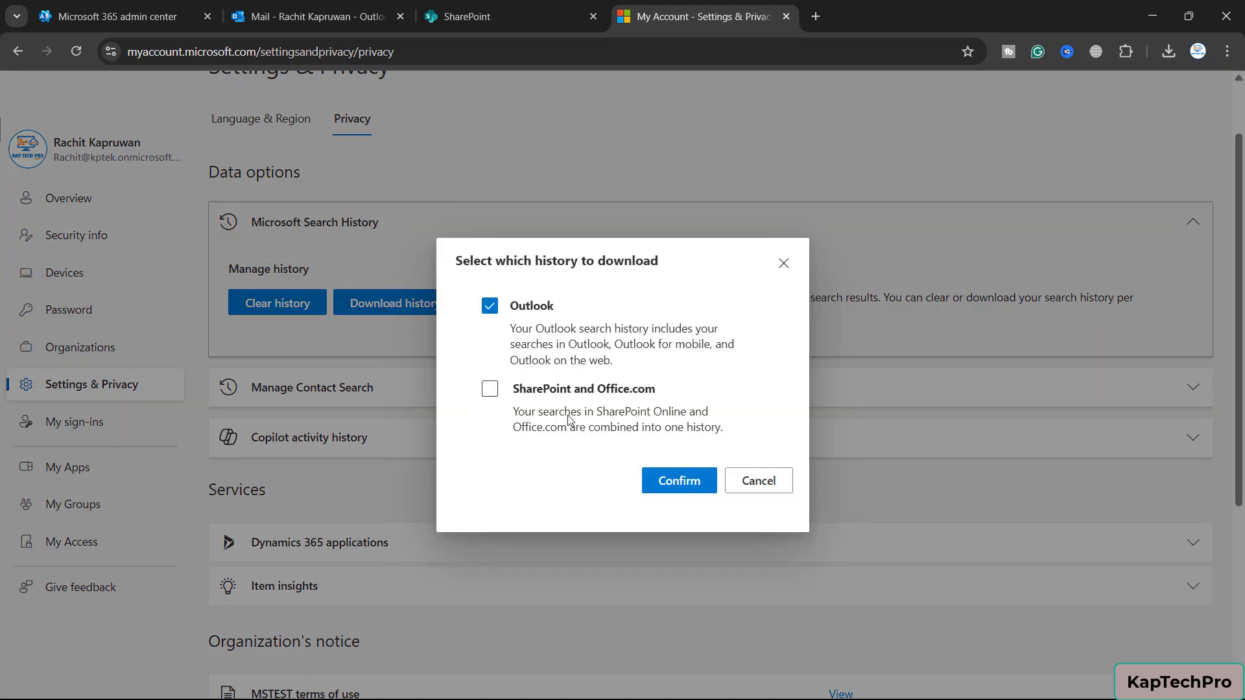
left_click(490, 392)
left_click(691, 483)
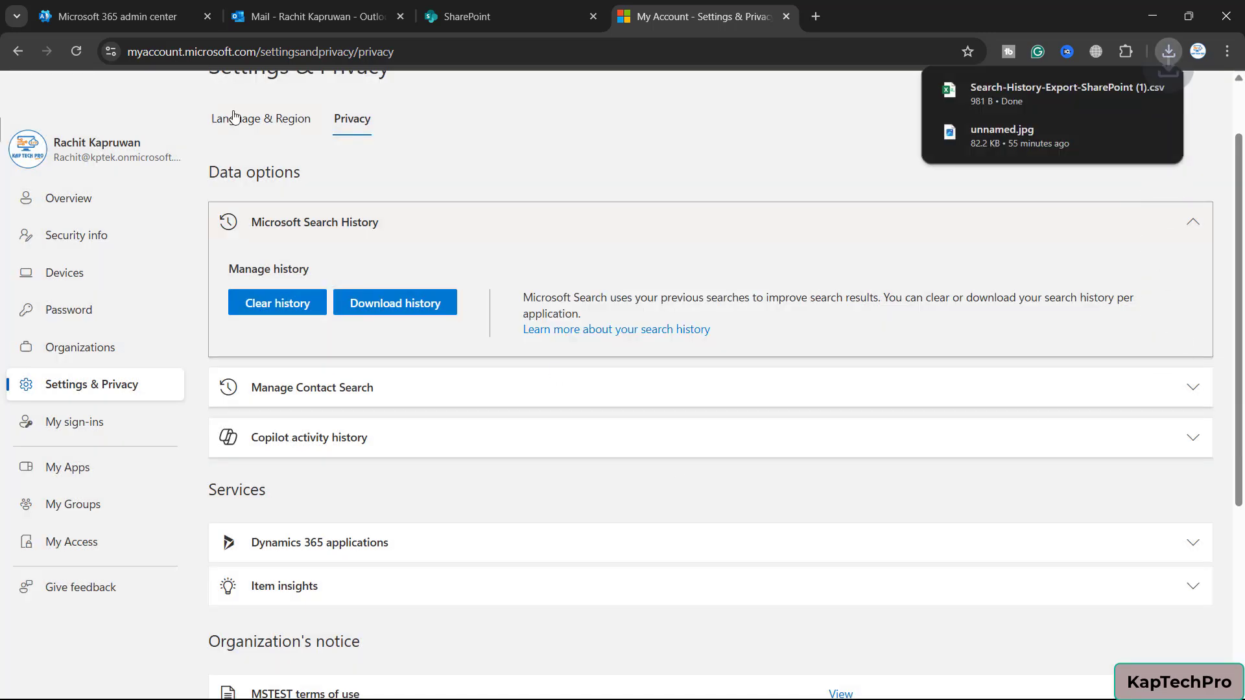
- Open the search-history CSV in Excel and autofit the Search Term and Date & Time columns
left_click(1017, 104)
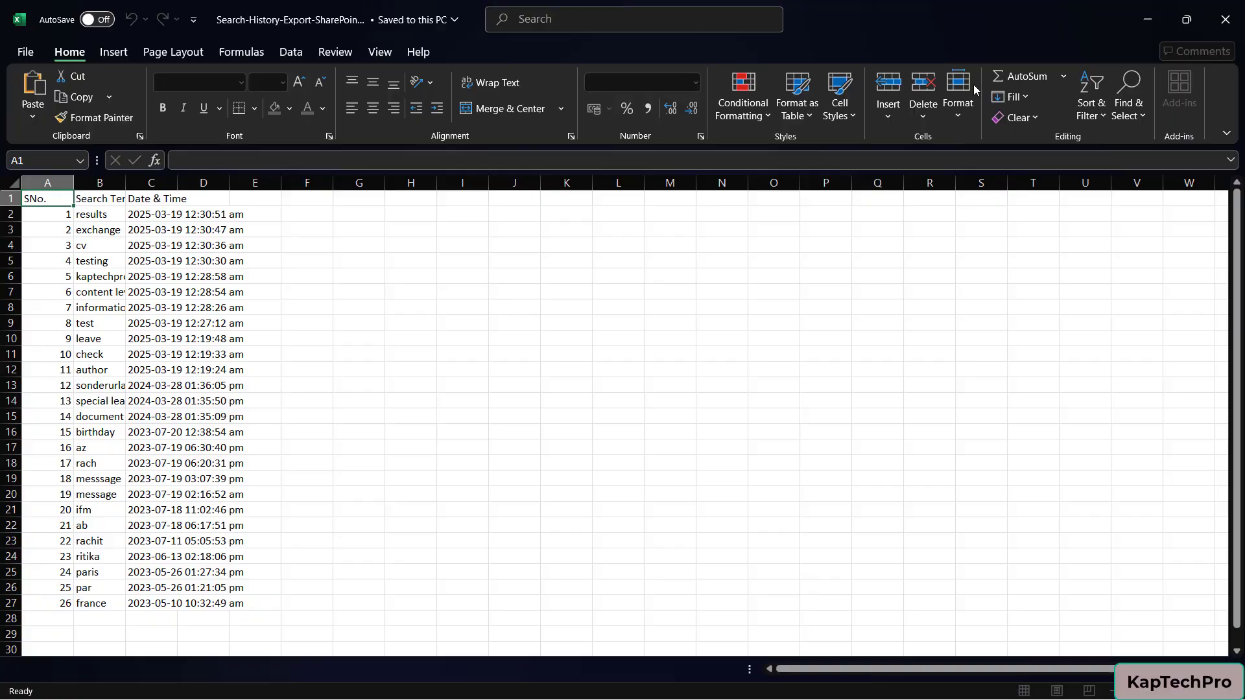
double_click(125, 189)
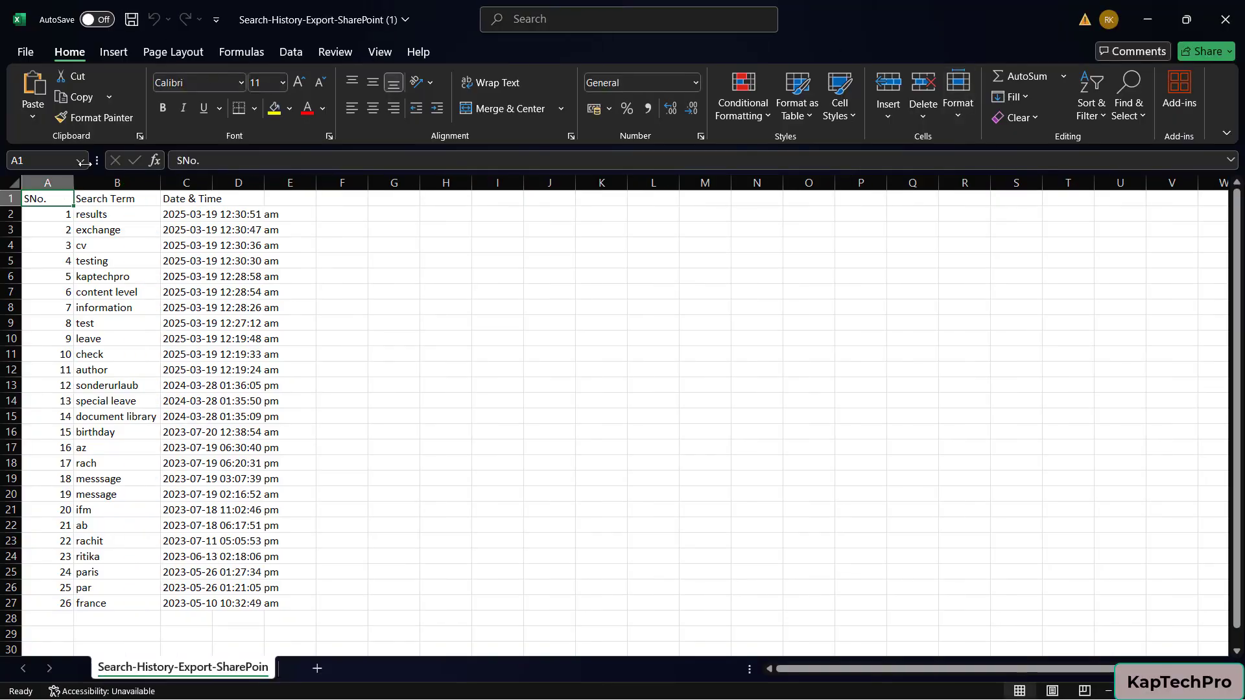
double_click(211, 189)
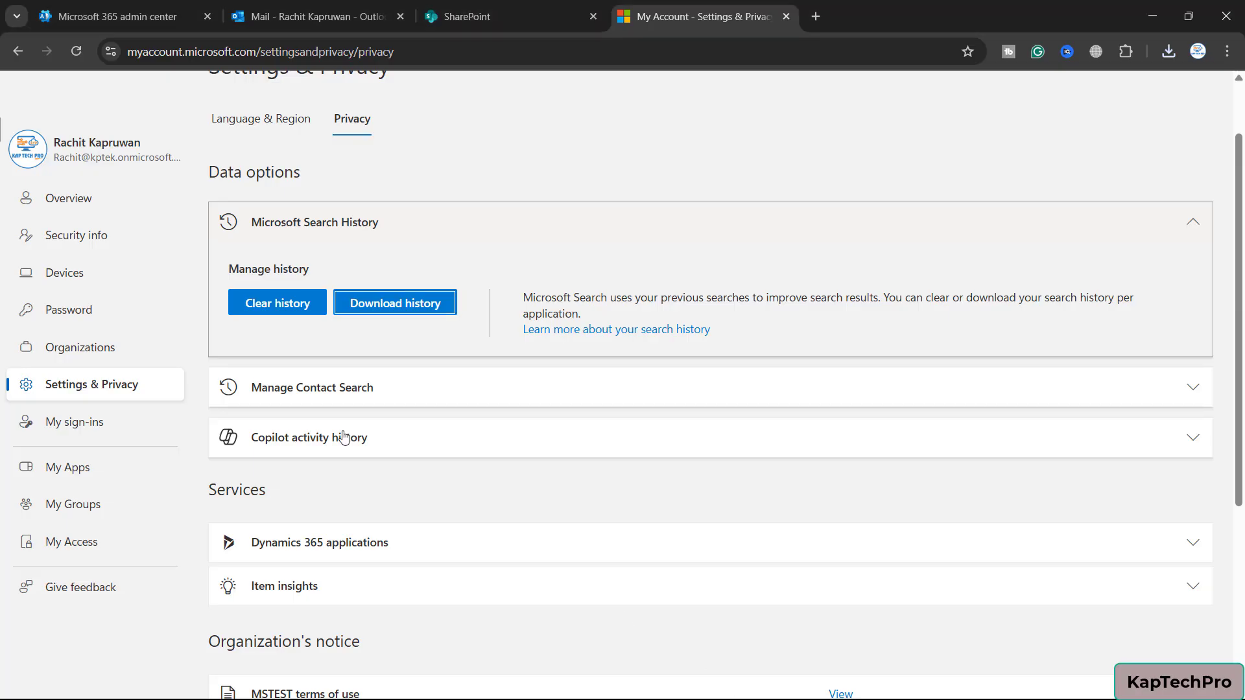
- Clear the Outlook and SharePoint/Office.com search history and dismiss the confirmation
left_click(238, 305)
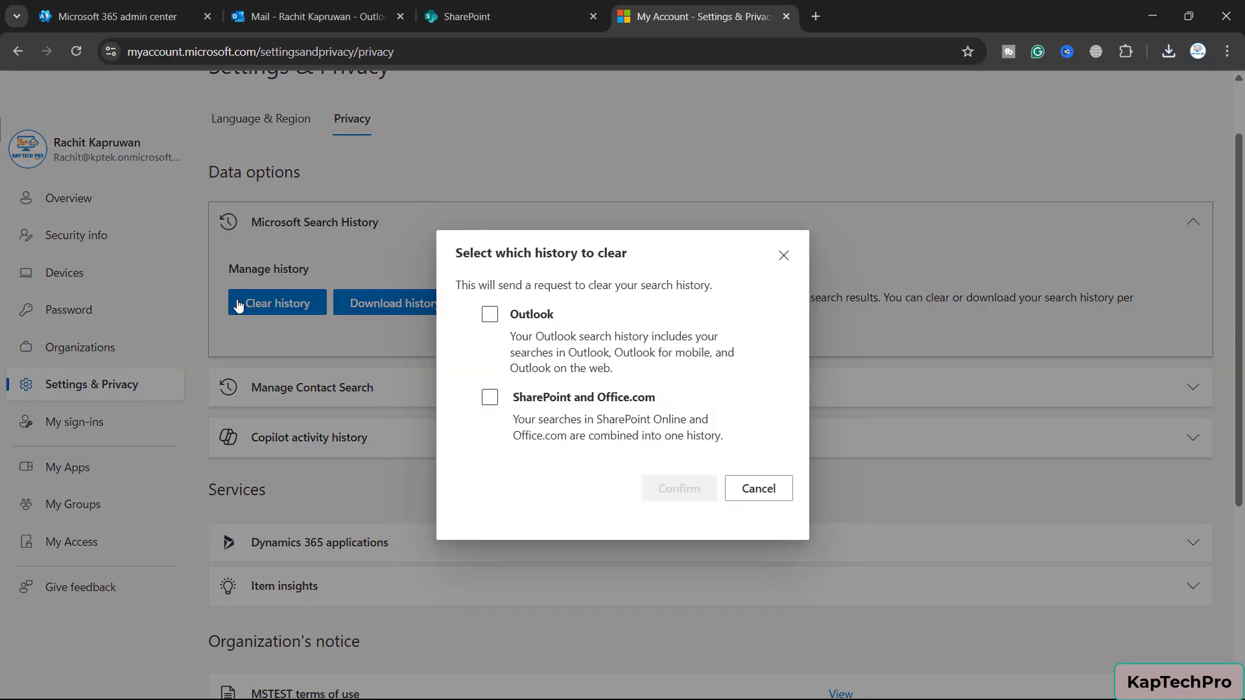
left_click(489, 316)
left_click(489, 316)
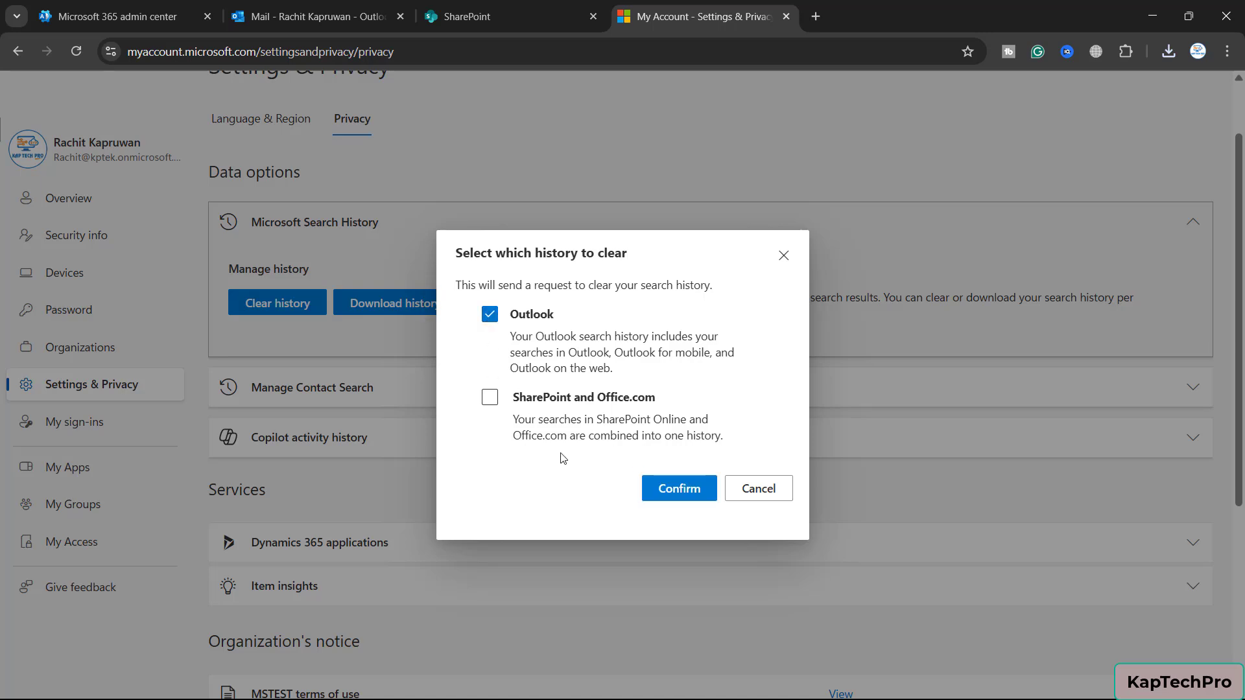
left_click(488, 399)
left_click(670, 490)
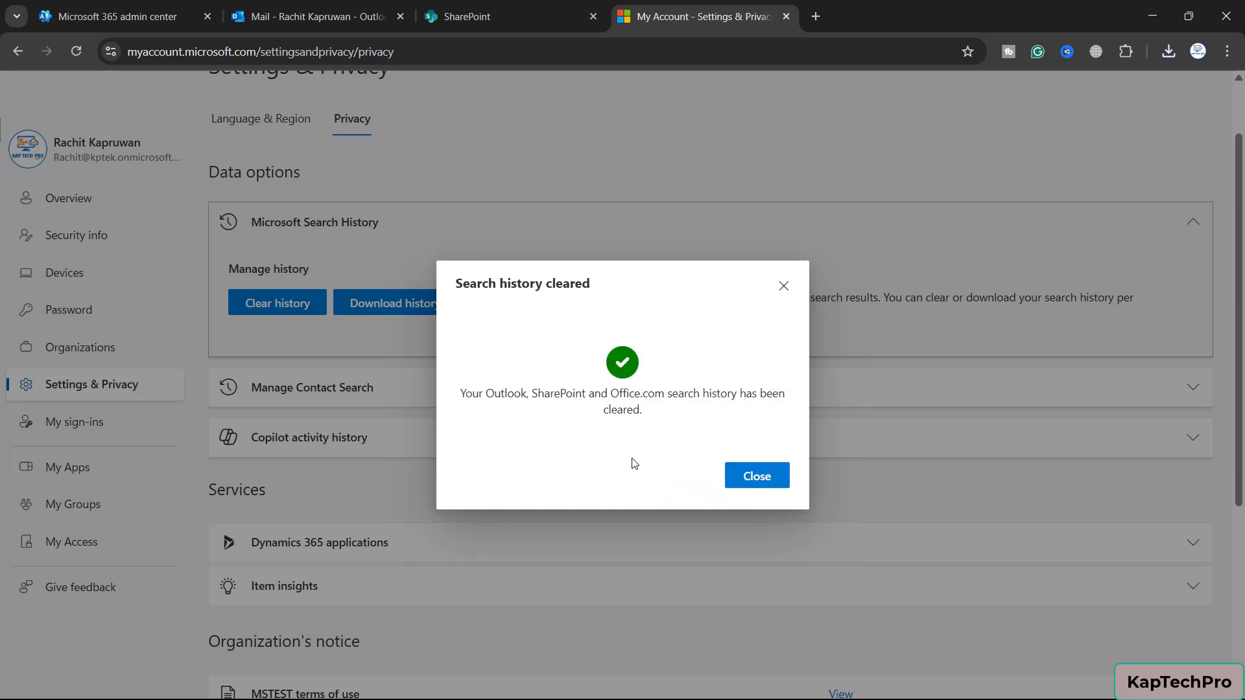
left_click(746, 481)
- Reload SharePoint twice and check its search suggestions, which still list recent searches
left_click(457, 18)
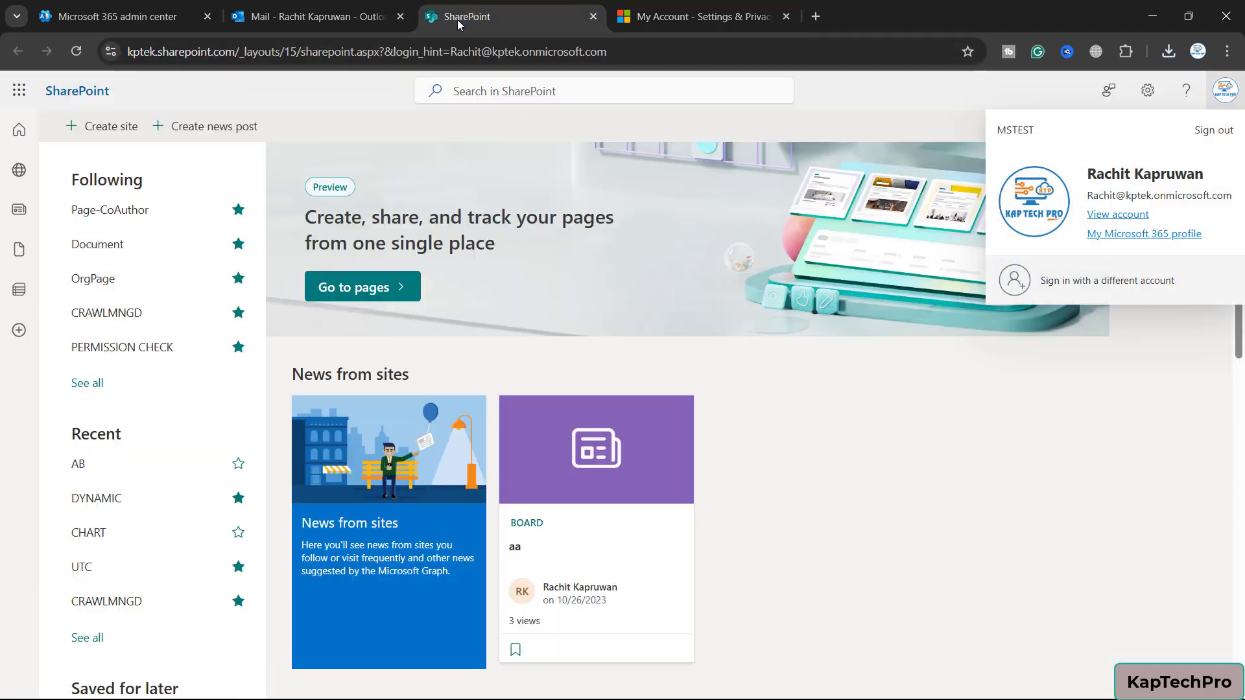
left_click(73, 52)
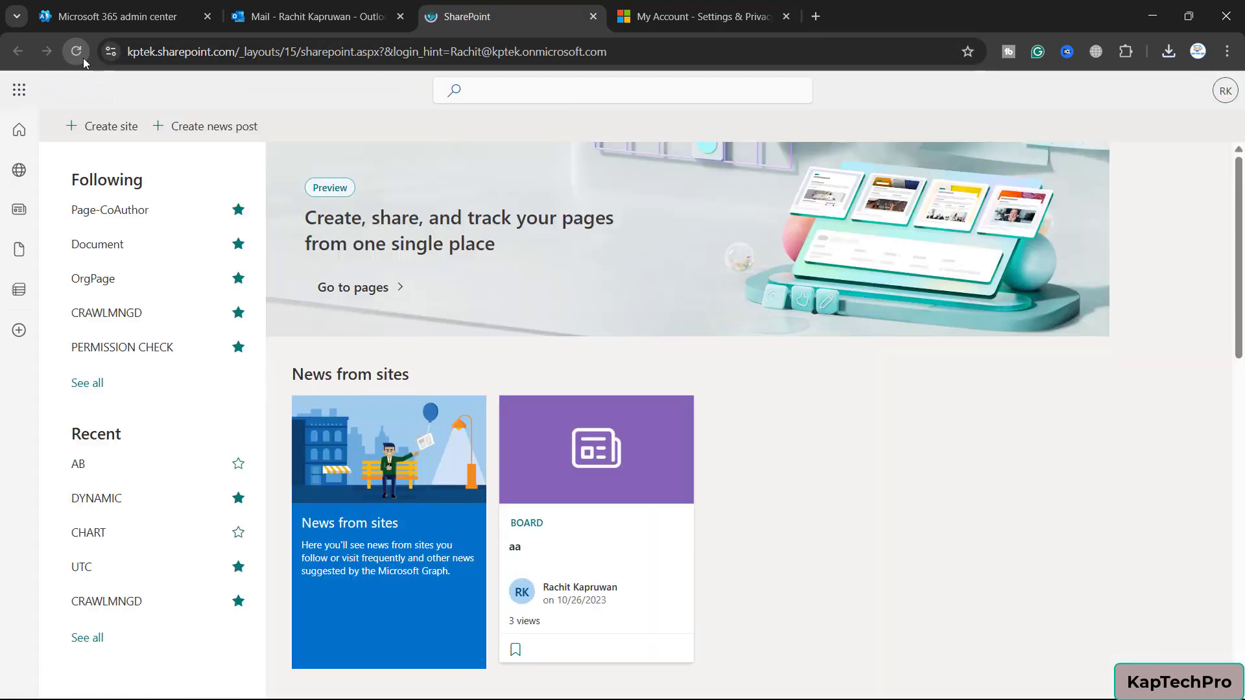
left_click(522, 94)
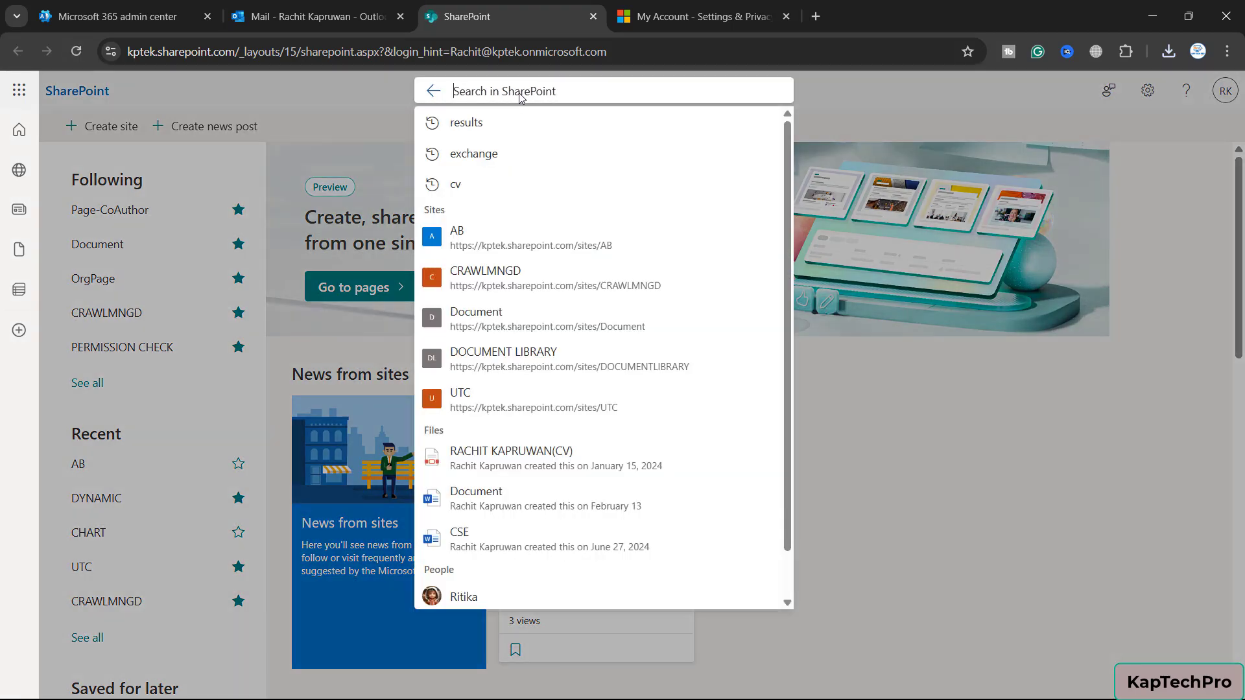
left_click(87, 53)
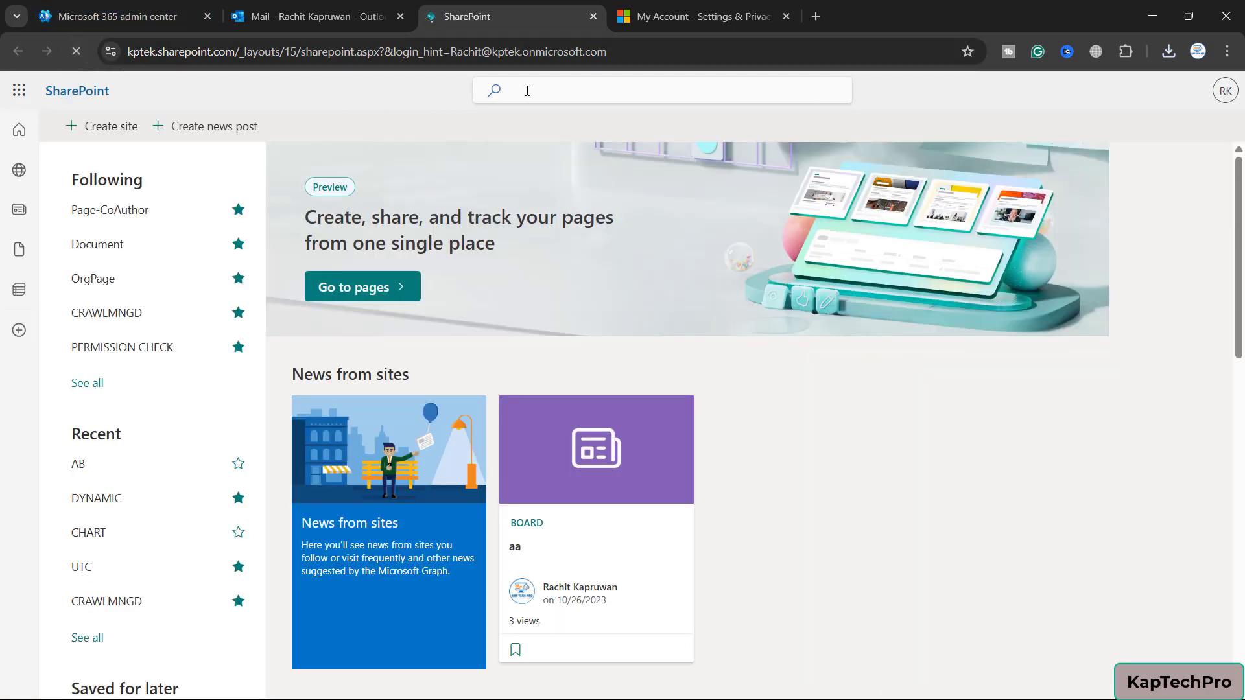
left_click(525, 91)
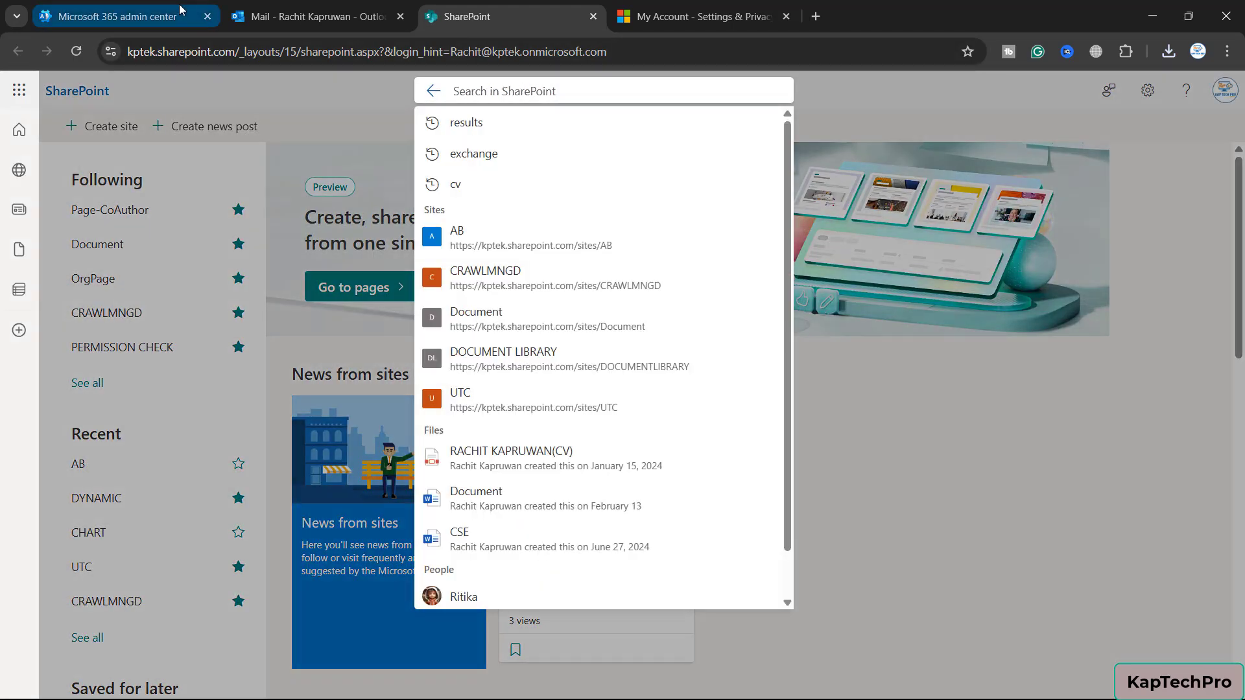
- Reload Outlook three times and verify its search suggestions show only people
left_click(260, 22)
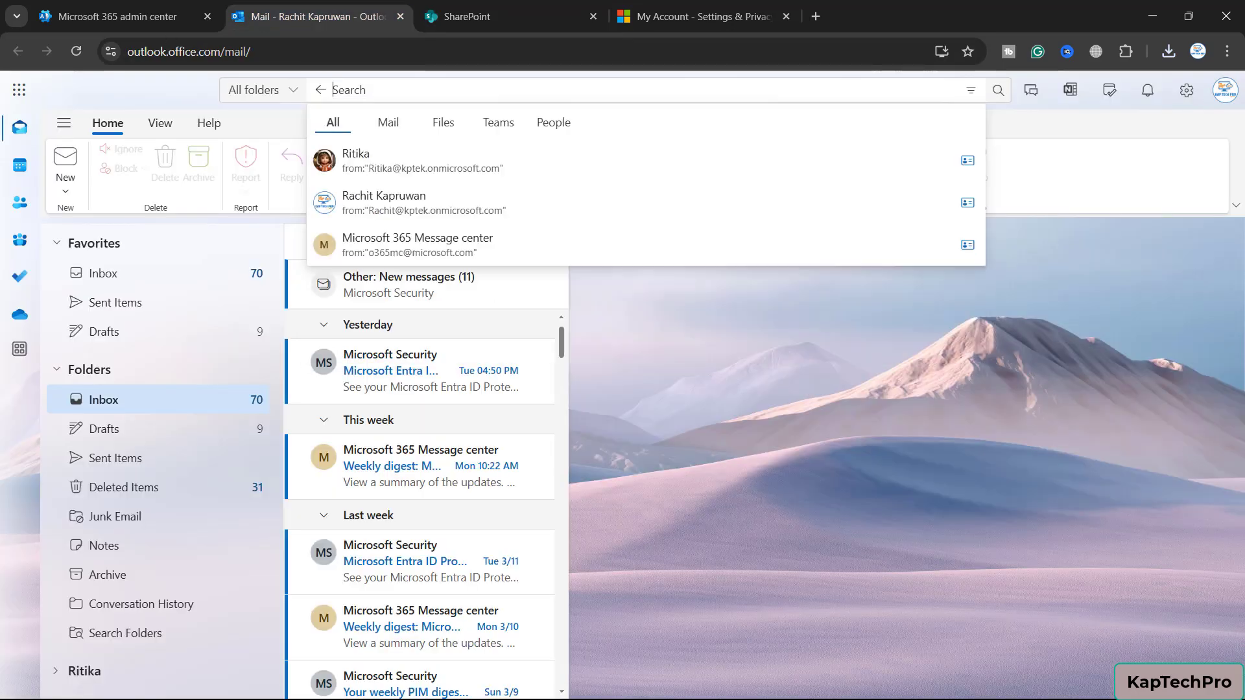
left_click(83, 56)
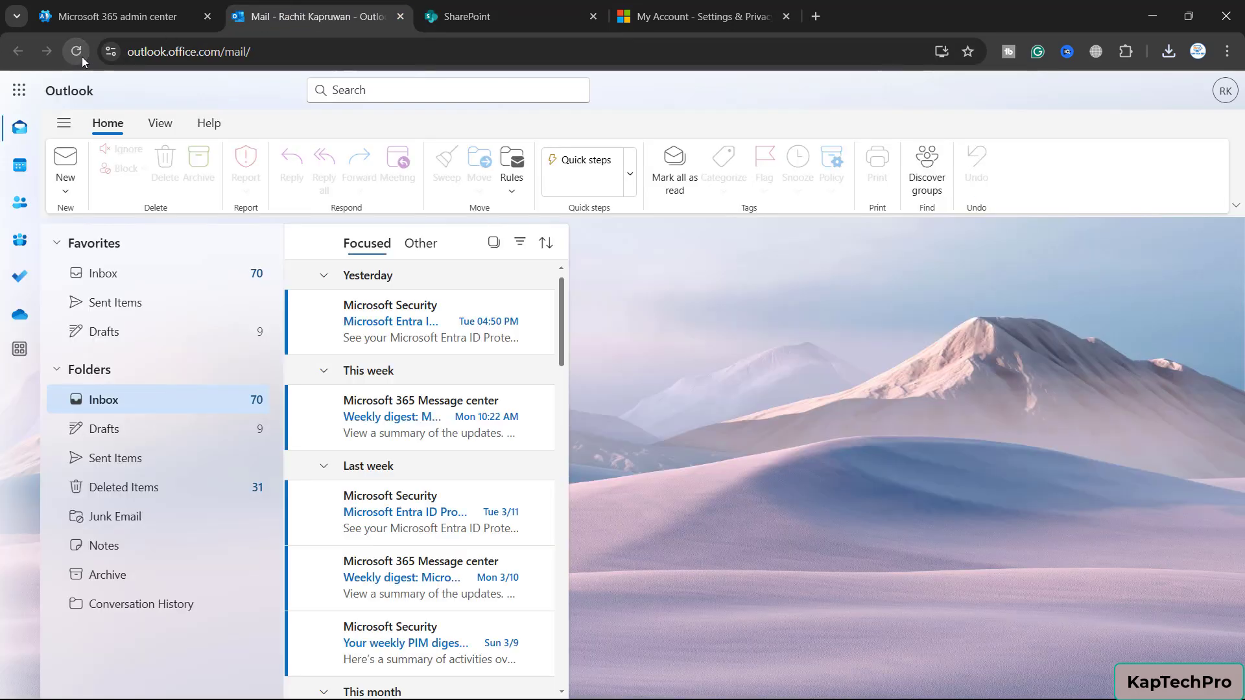
left_click(81, 56)
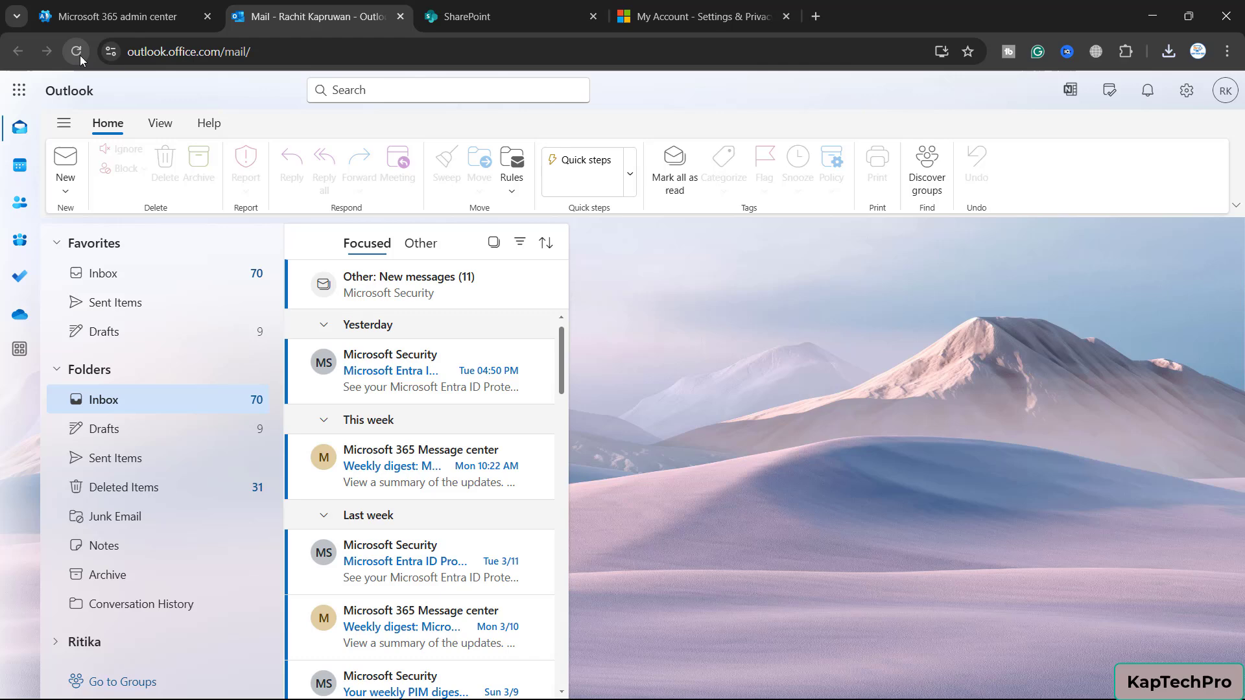
left_click(80, 56)
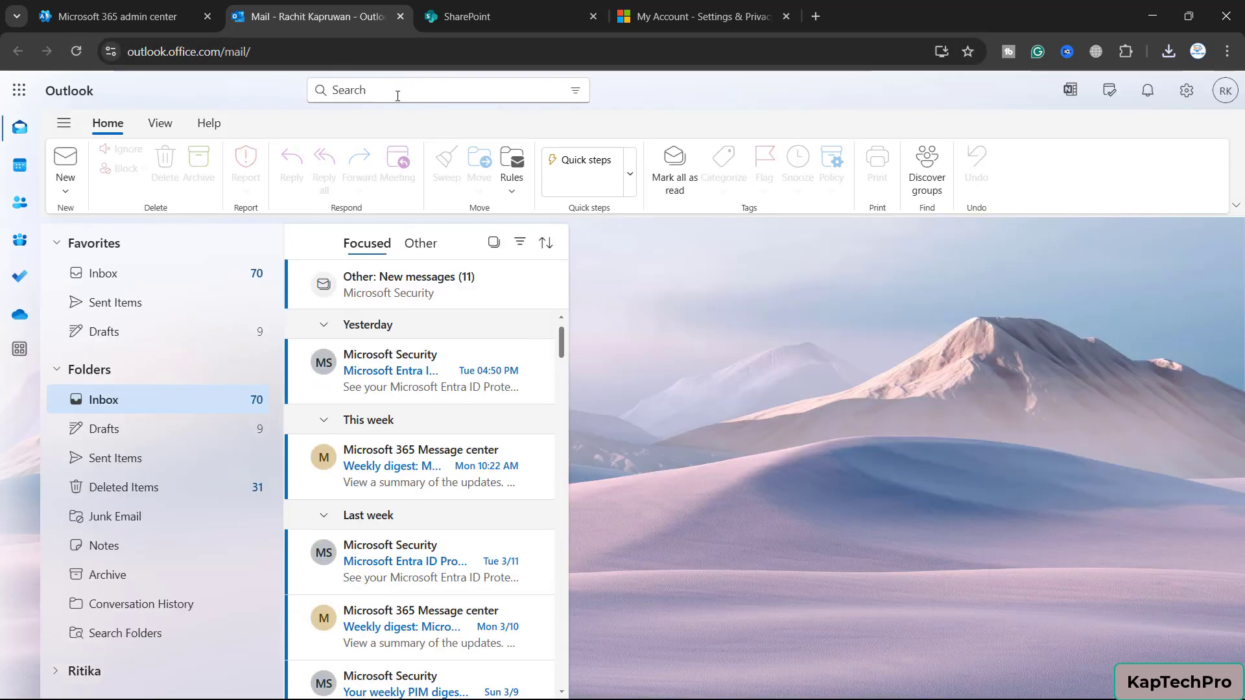
left_click(397, 96)
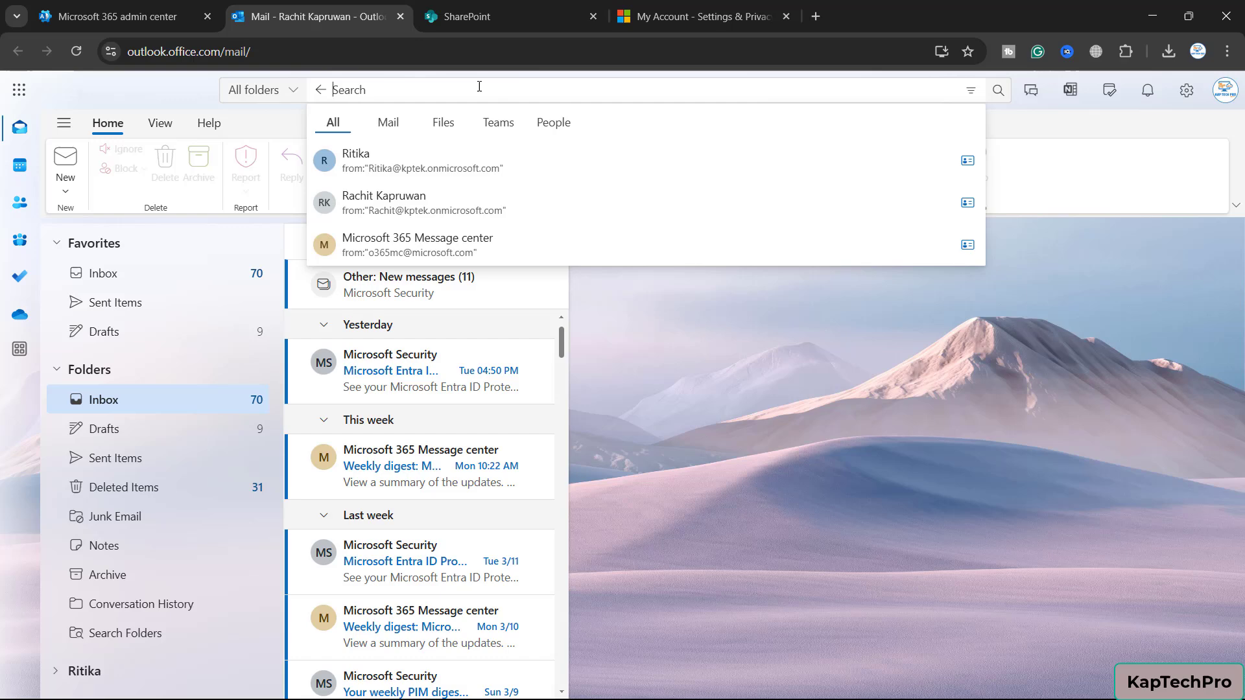
- Reload SharePoint repeatedly, reopening search to check whether recent searches remain
left_click(508, 26)
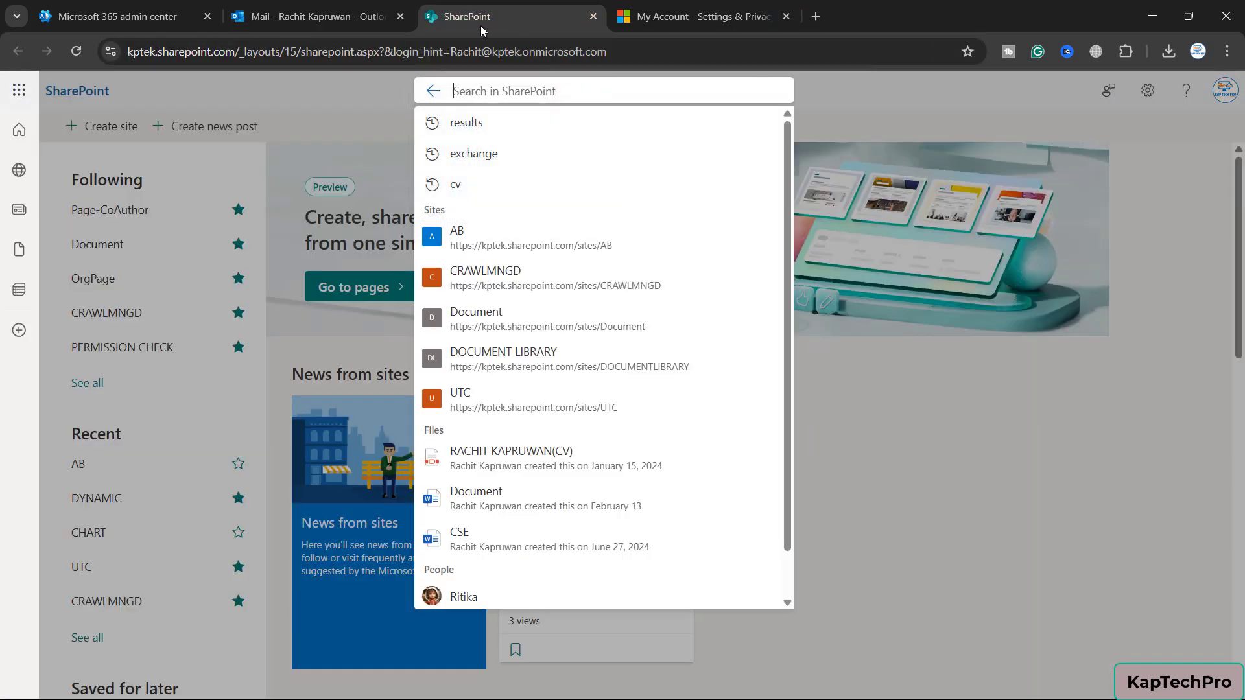
left_click(76, 51)
left_click(82, 57)
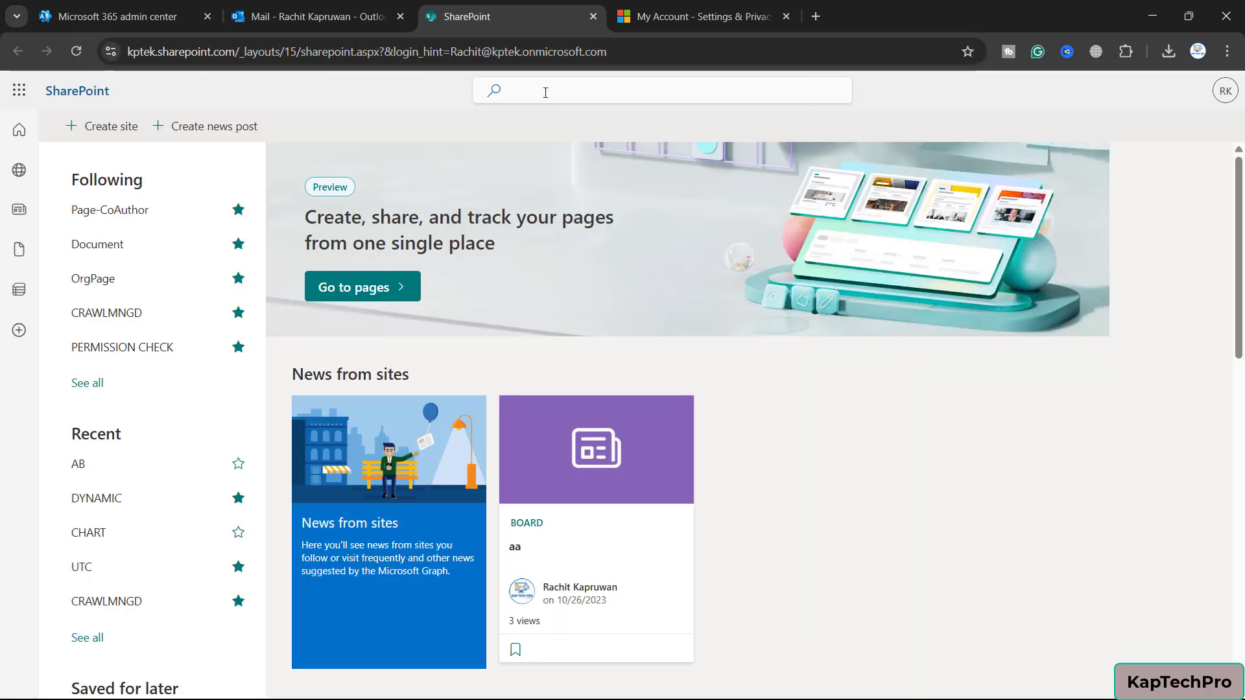
left_click(539, 91)
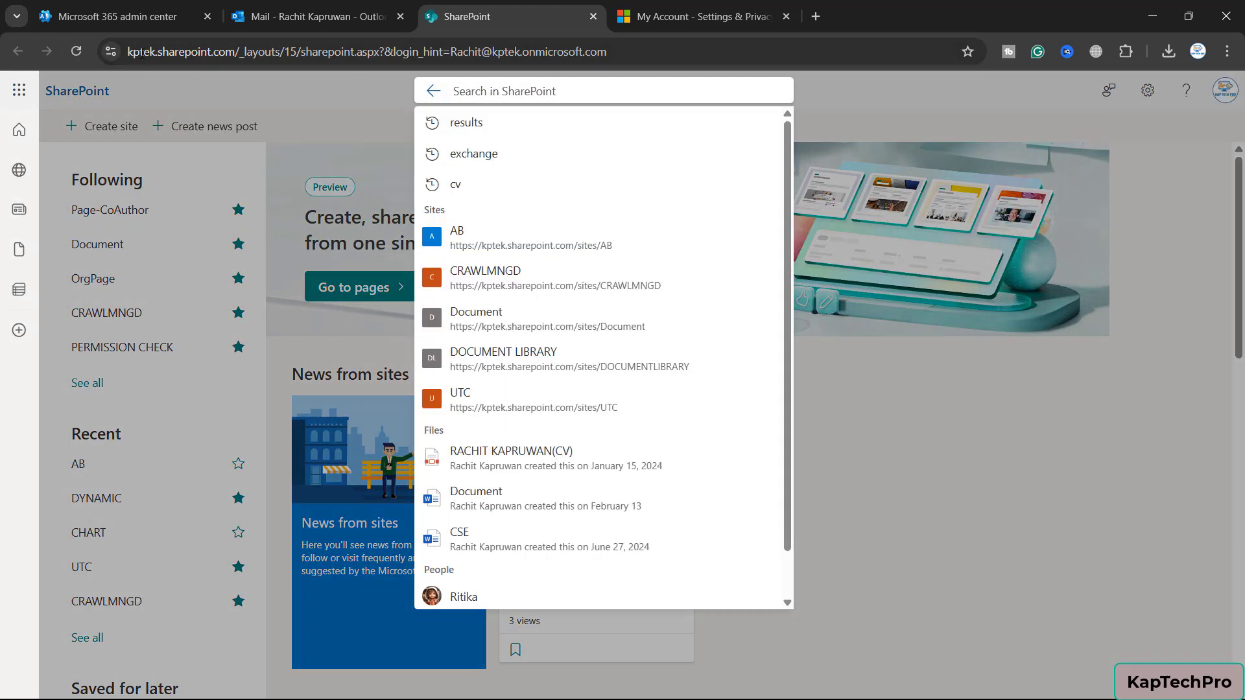
left_click(77, 54)
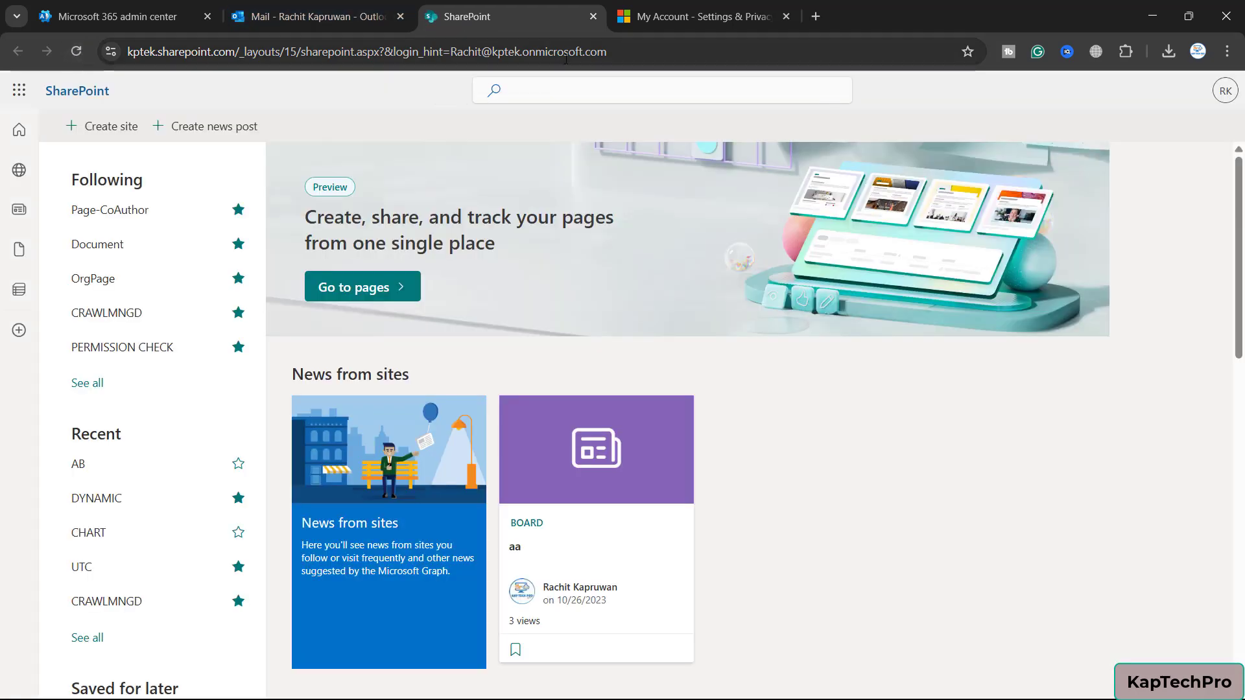
left_click(607, 89)
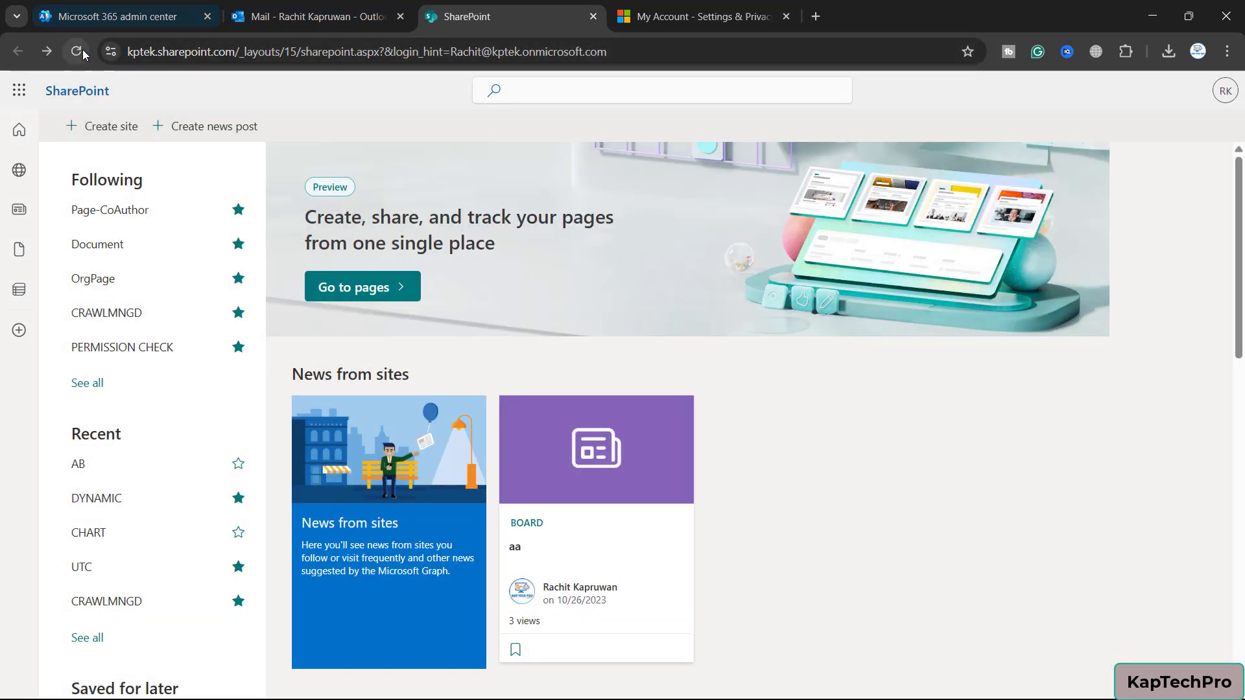
left_click(76, 52)
left_click(532, 89)
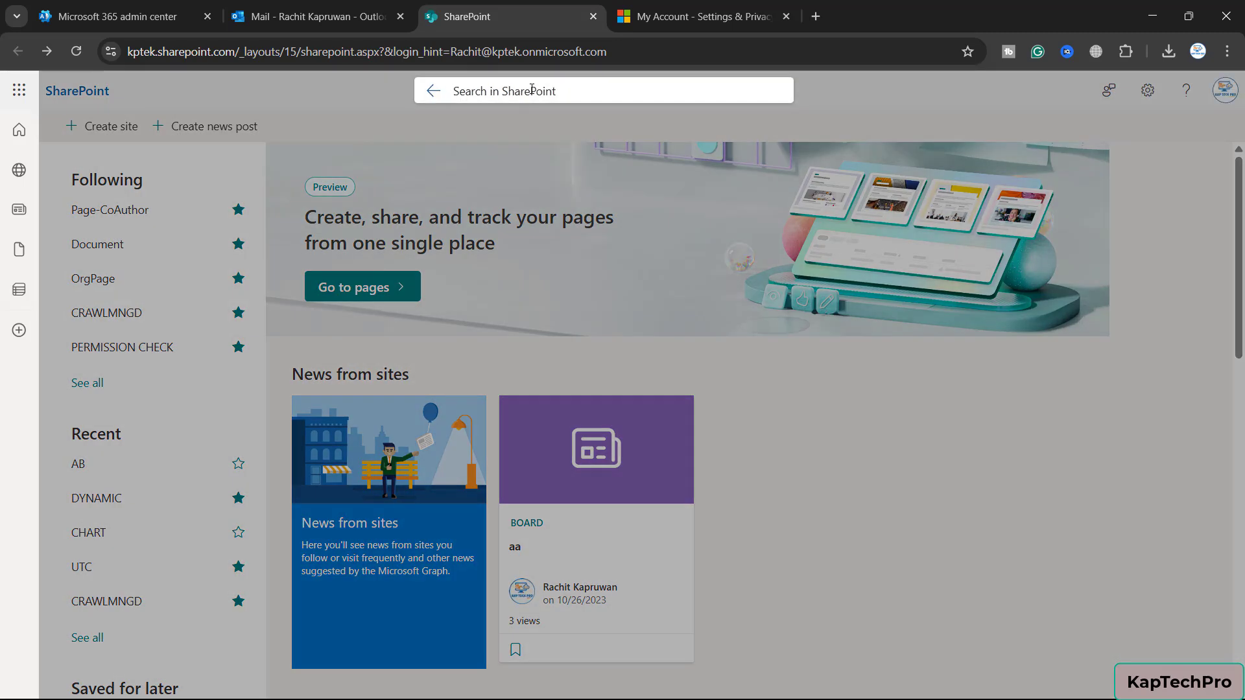